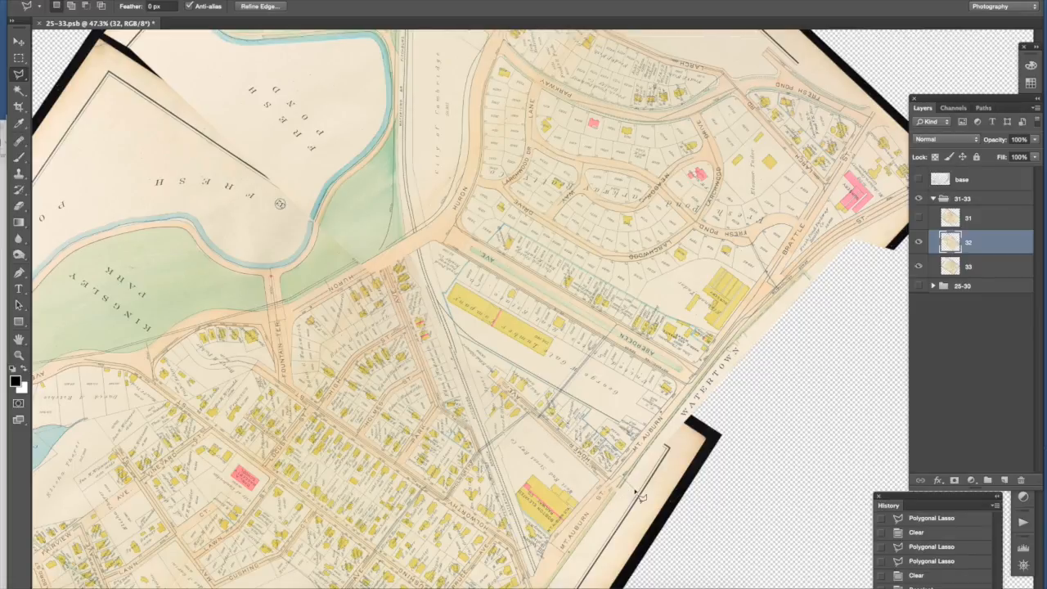
Clear the lassoed paper edge along Mt Auburn Street from layer 32 and remove the selection
key("Delete")
key("super+d")
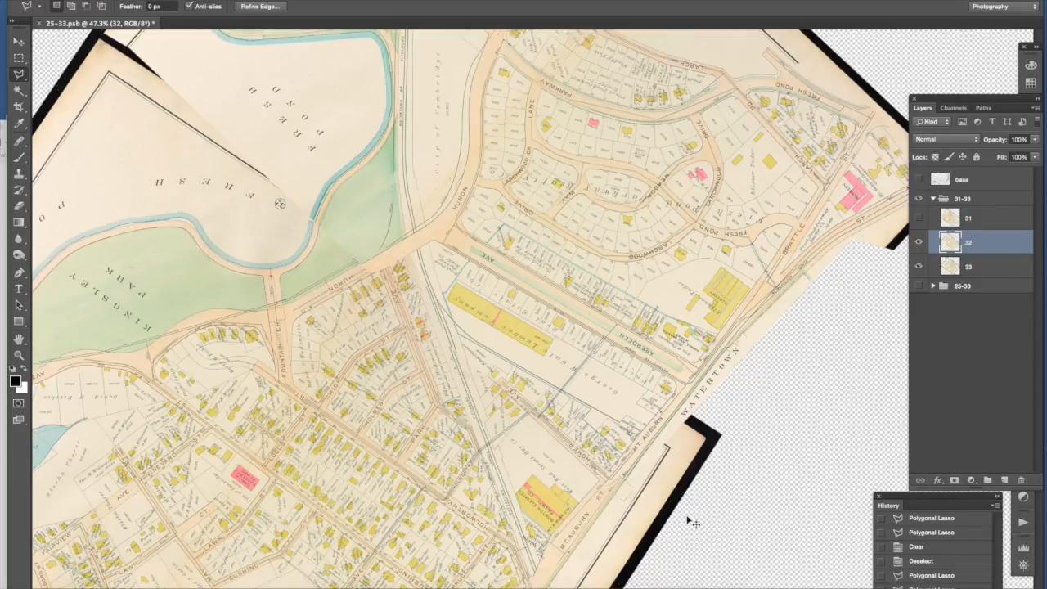
key("super+d")
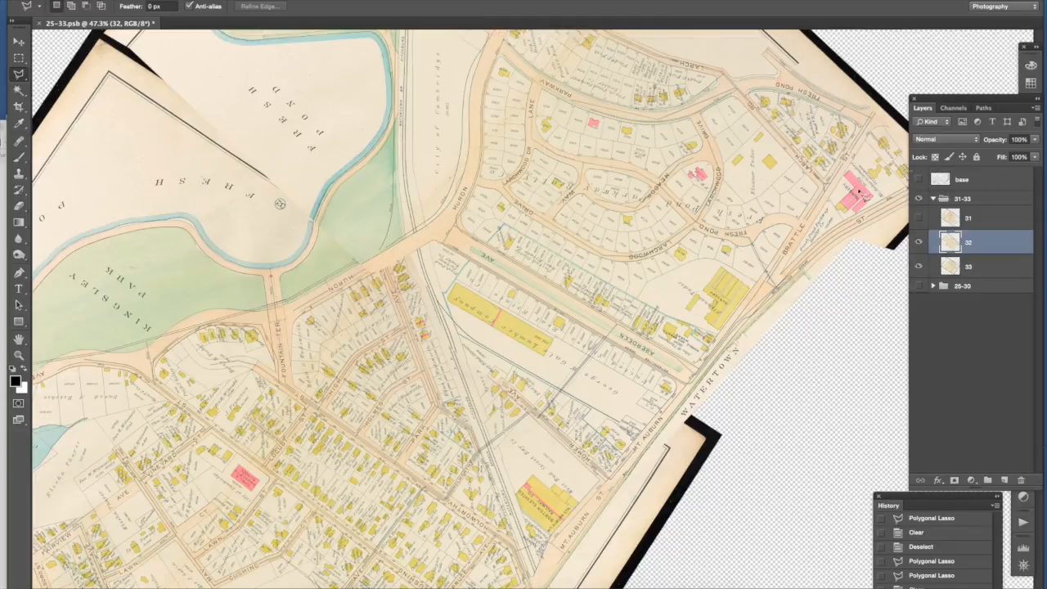
Show the base layer and warp layer 32 around the lumber company block to match the base streets, comparing it with layer 32 hidden
left_click(917, 180)
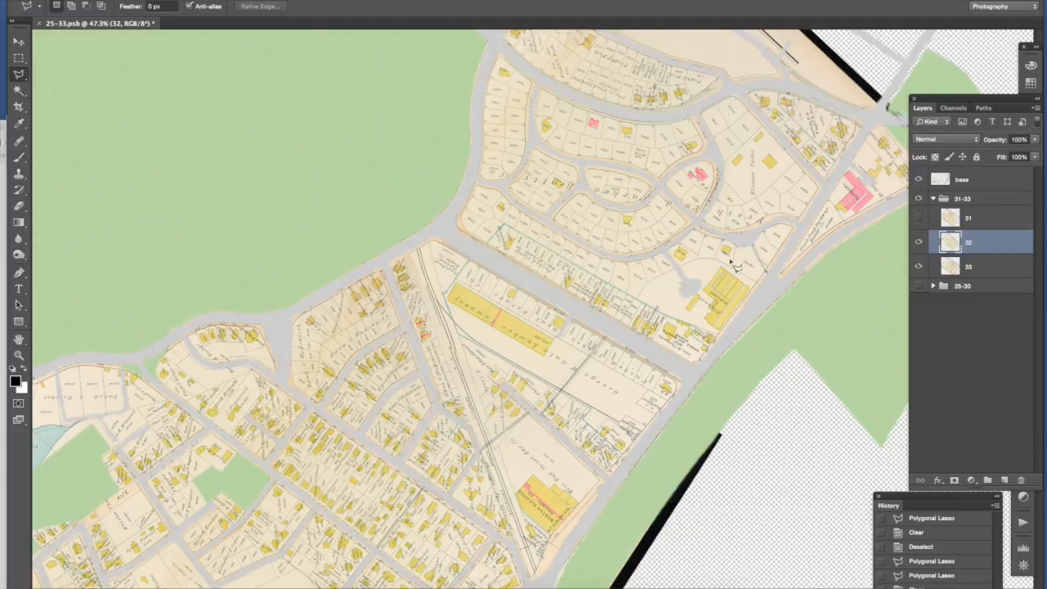
key("ctrl+t")
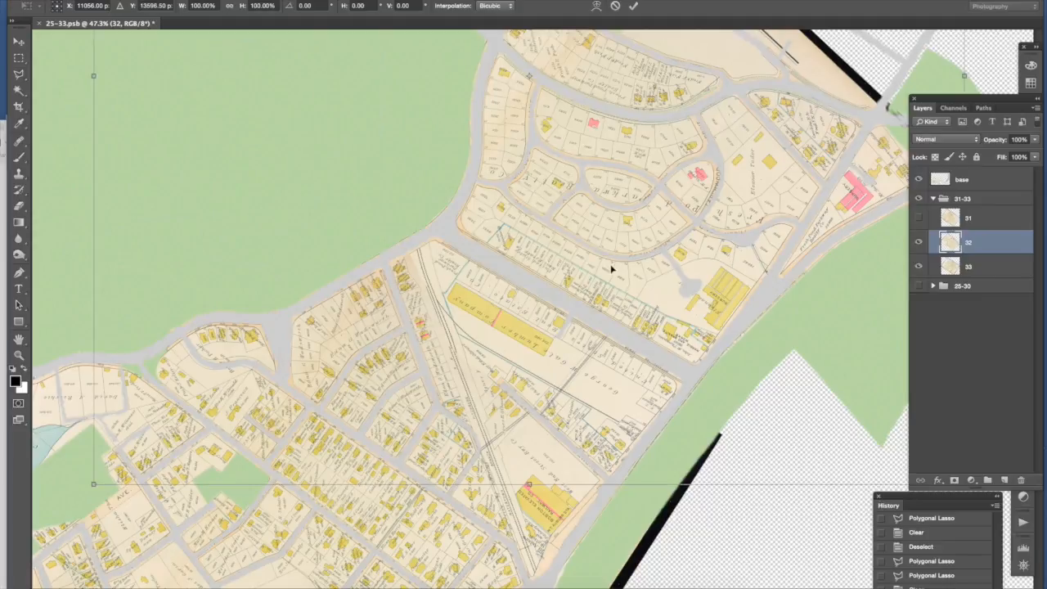
right_click(613, 267)
left_click(635, 345)
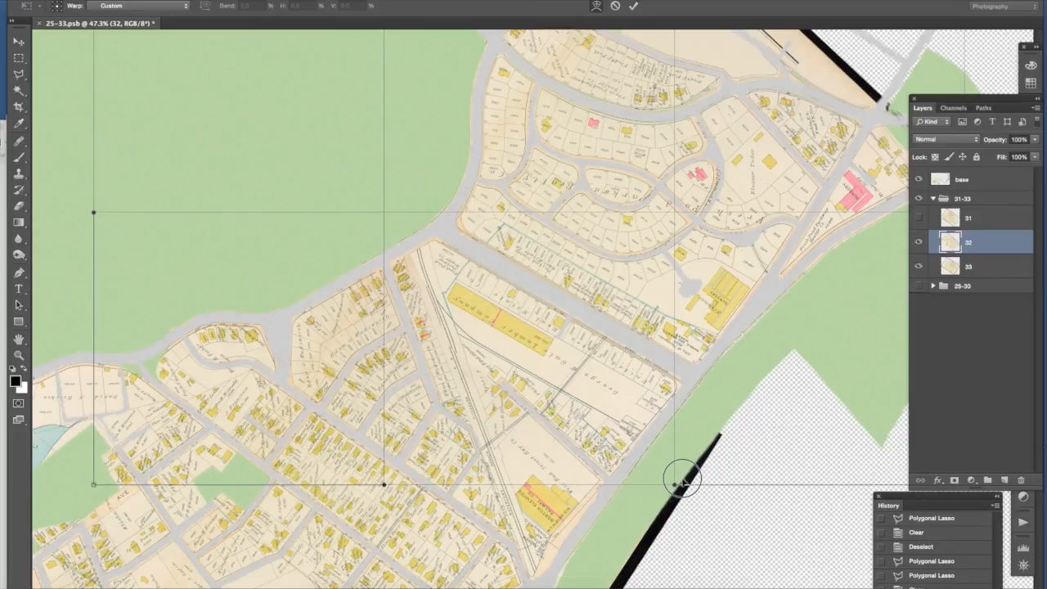
left_click(497, 336)
mouse_move(500, 335)
left_mouse_down()
mouse_move(507, 324)
mouse_move(497, 341)
left_mouse_up()
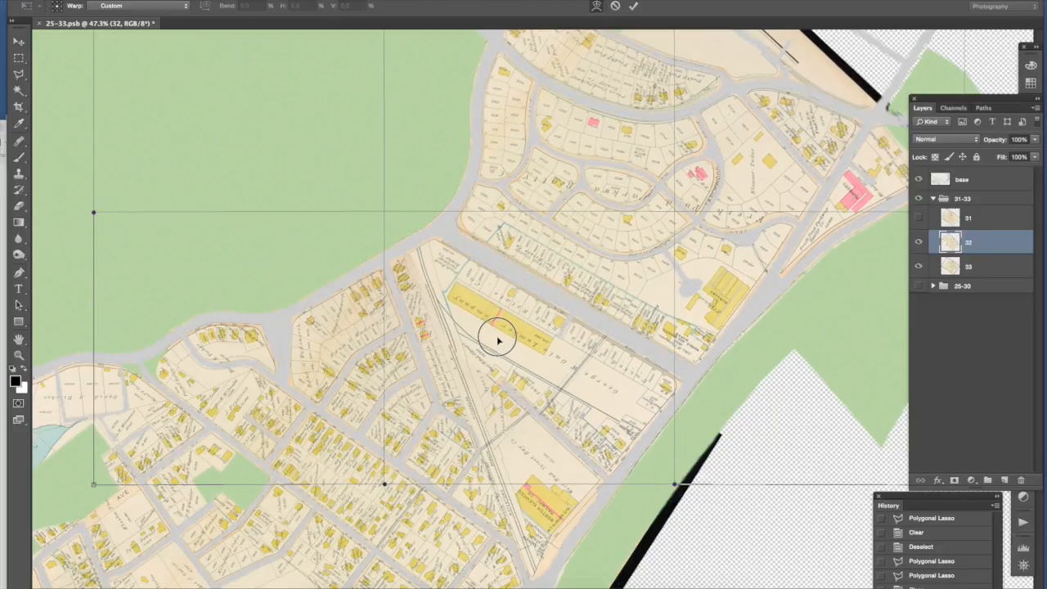
left_click_drag(497, 340, 497, 341)
key("l")
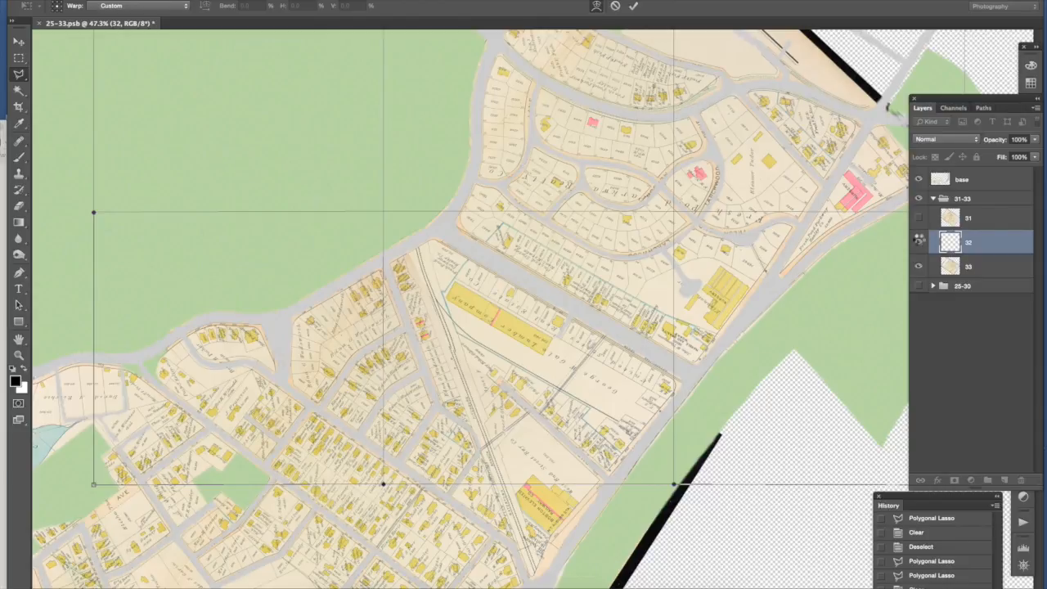
left_click(920, 240)
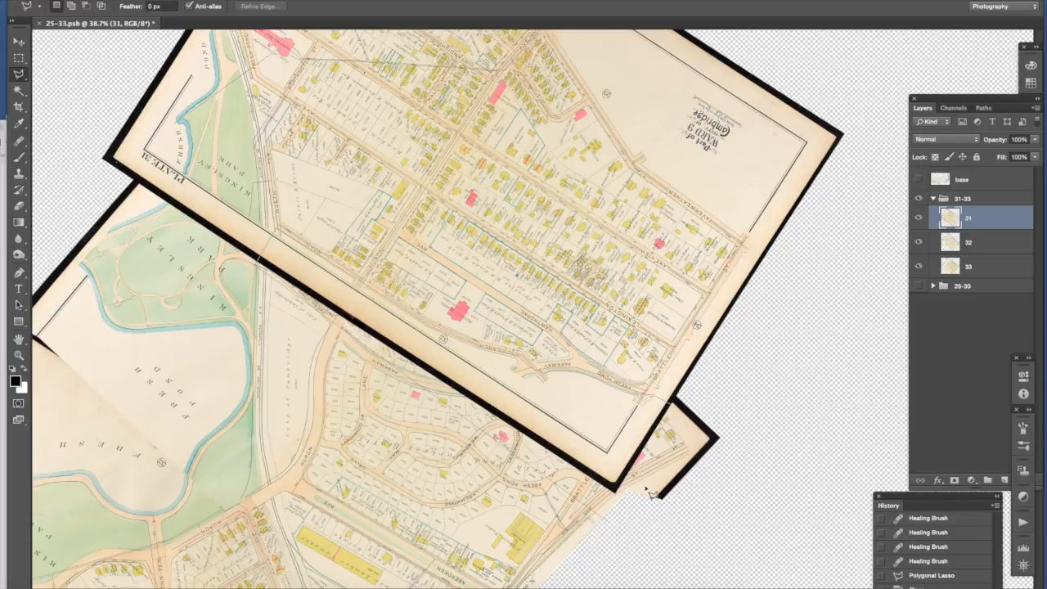
Clear the lassoed remainder of the paper border near Brattle Street from layer 31 and remove the selection
left_click(671, 408)
key("Delete")
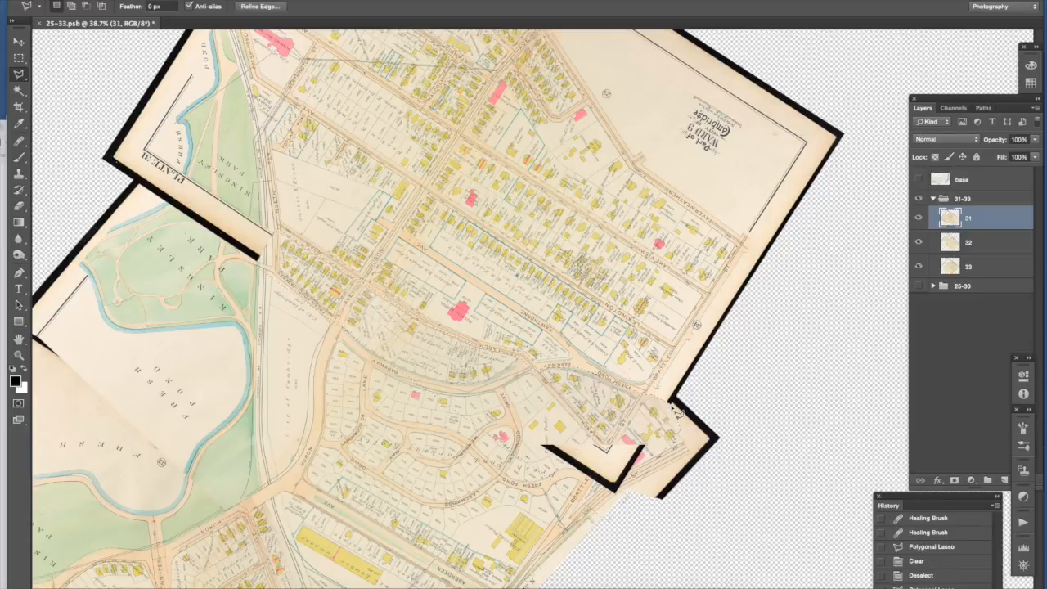
key("ctrl+d")
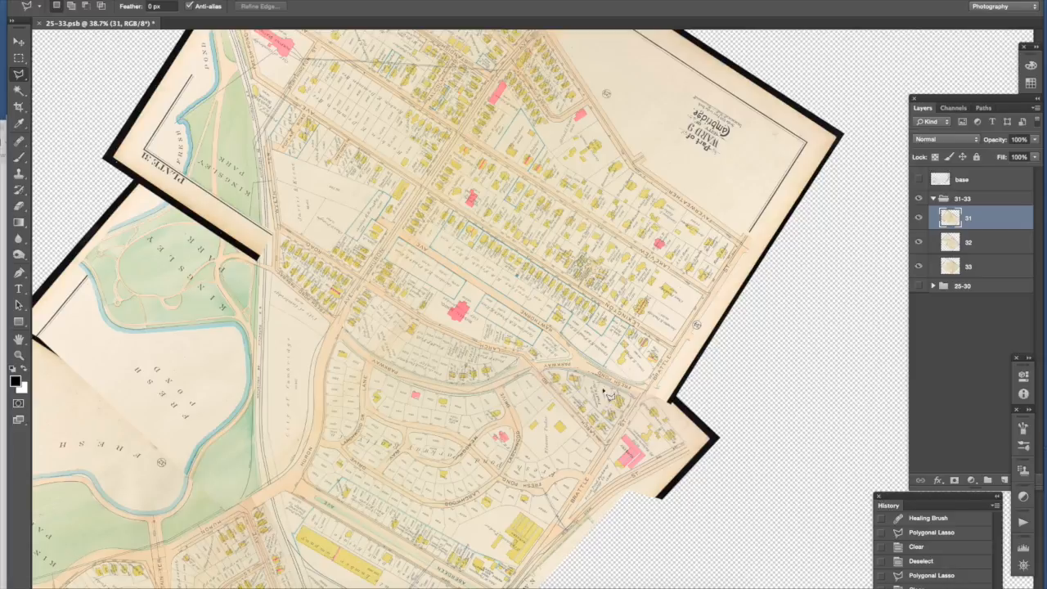
Toggle the visibility of layer 31 to compare its trimmed edge with the sheets beneath
left_click(919, 218)
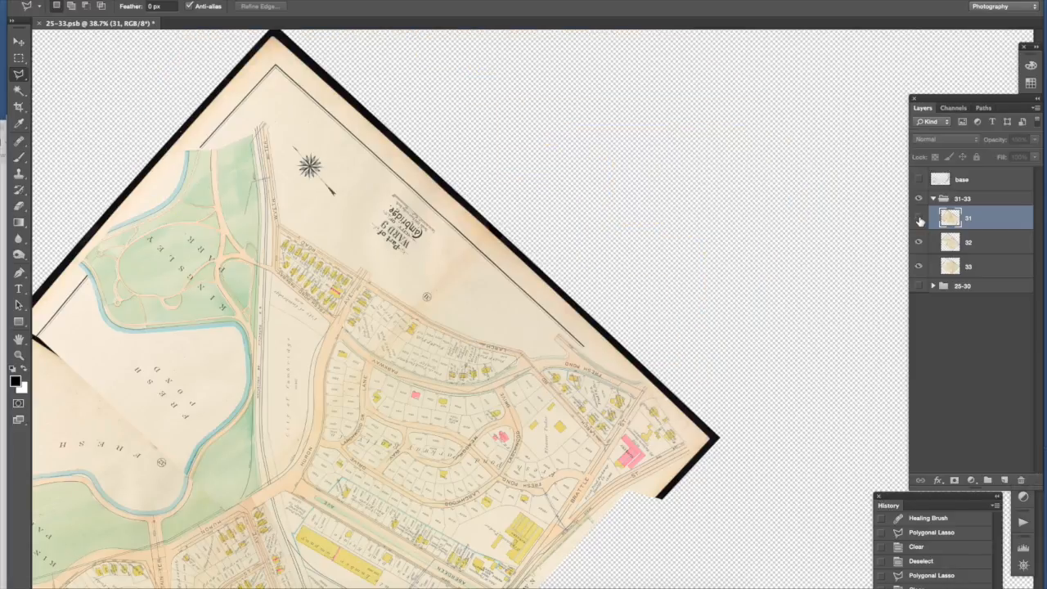
left_click(919, 218)
left_click(919, 218)
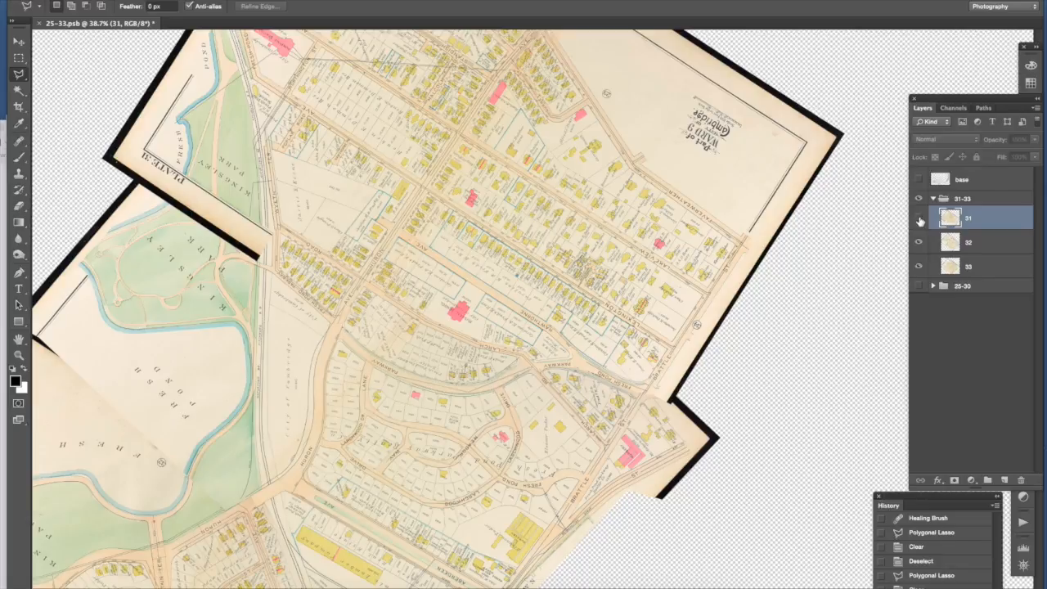
left_click(918, 218)
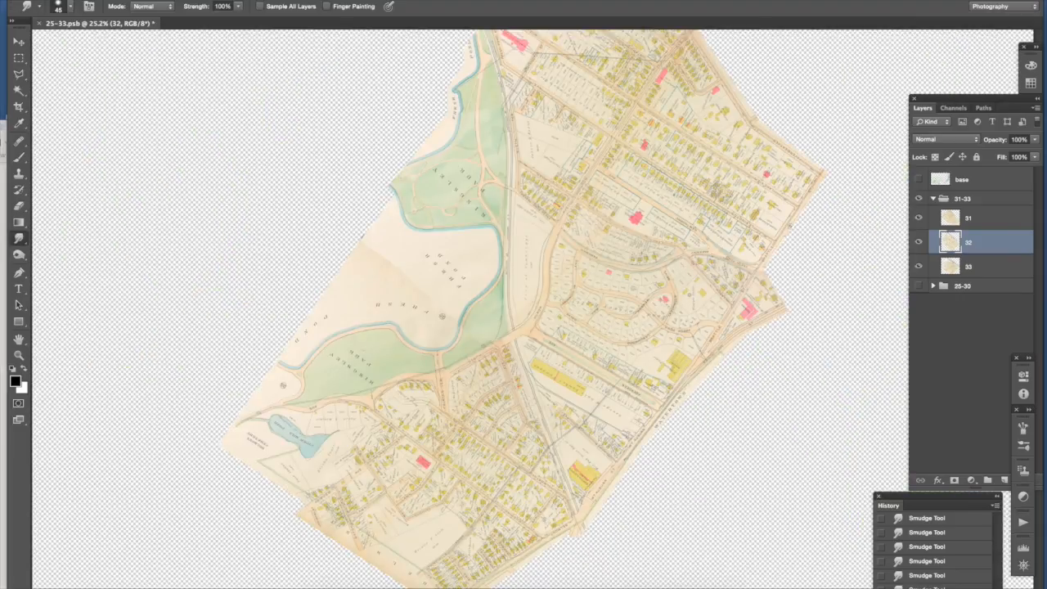
Examine the joined sheets 31 to 33 as a whole, then closely around Larch Road and Fresh Pond Parkway
scroll(561, 104, "up", 3)
scroll(561, 104, "down", 4)
scroll(561, 104, "left", 3)
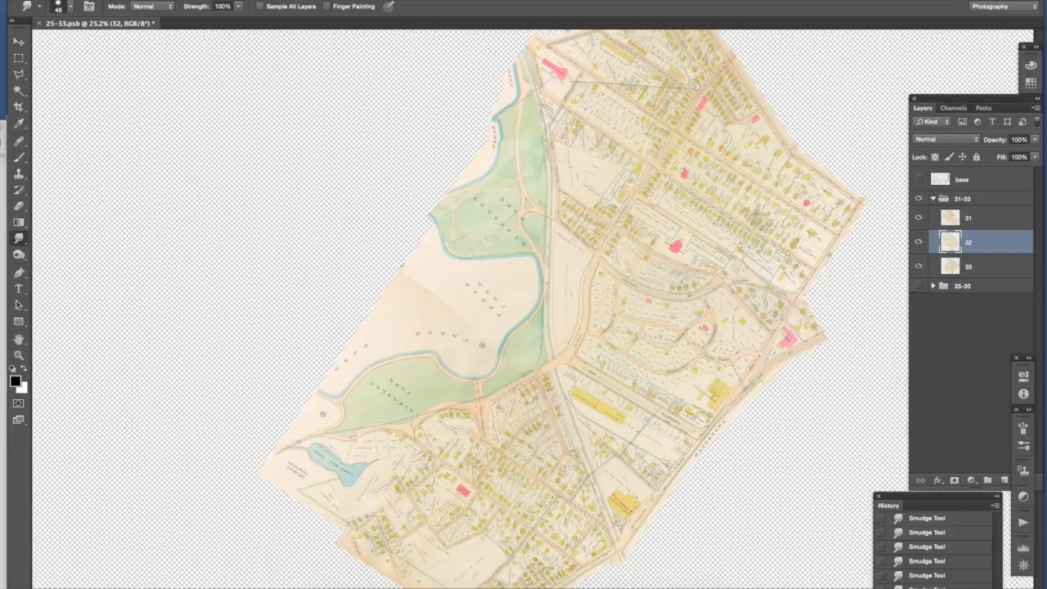
scroll(565, 85, "up", 5)
scroll(564, 85, "right", 3)
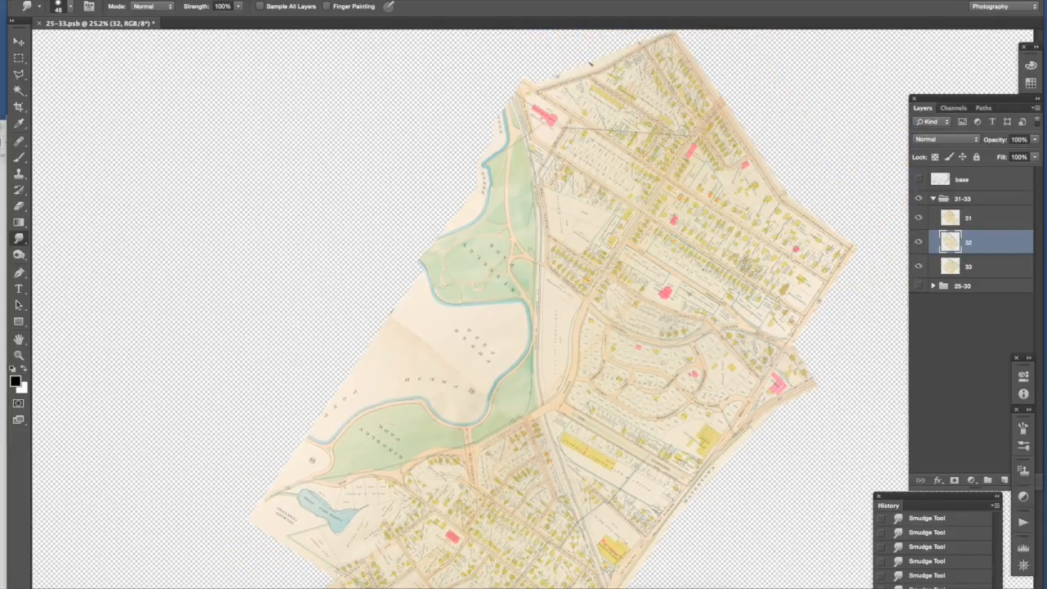
scroll(565, 85, "up", 1)
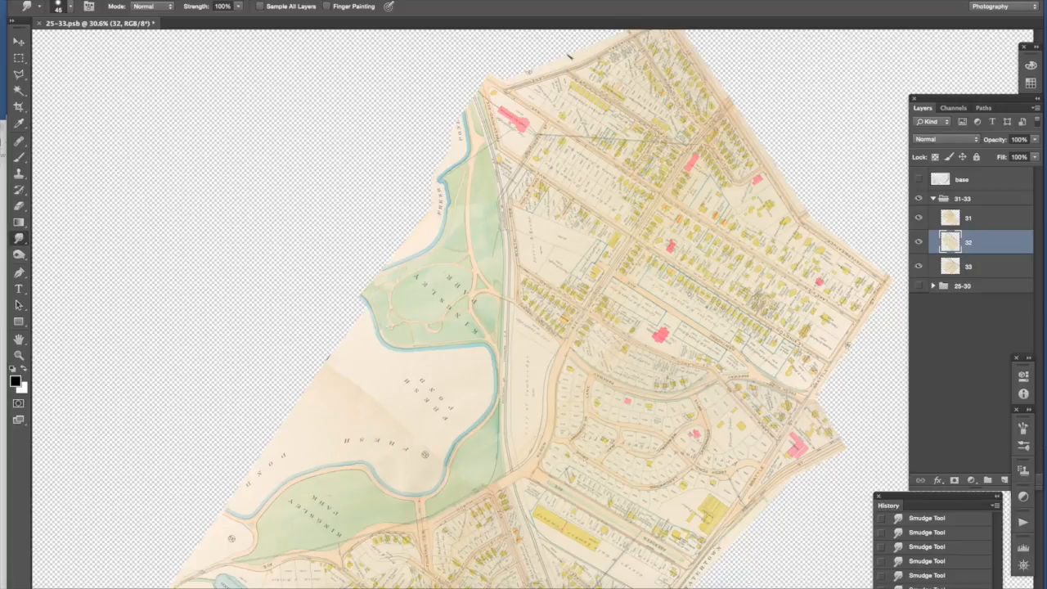
scroll(564, 85, "up", 2)
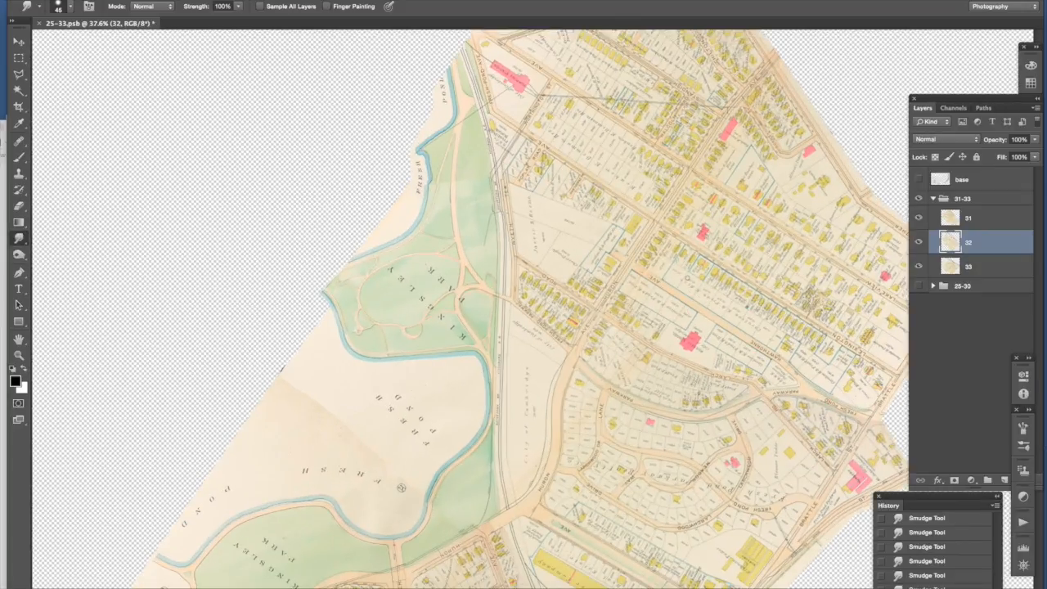
scroll(470, 308, "down", 3)
scroll(471, 309, "right", 3)
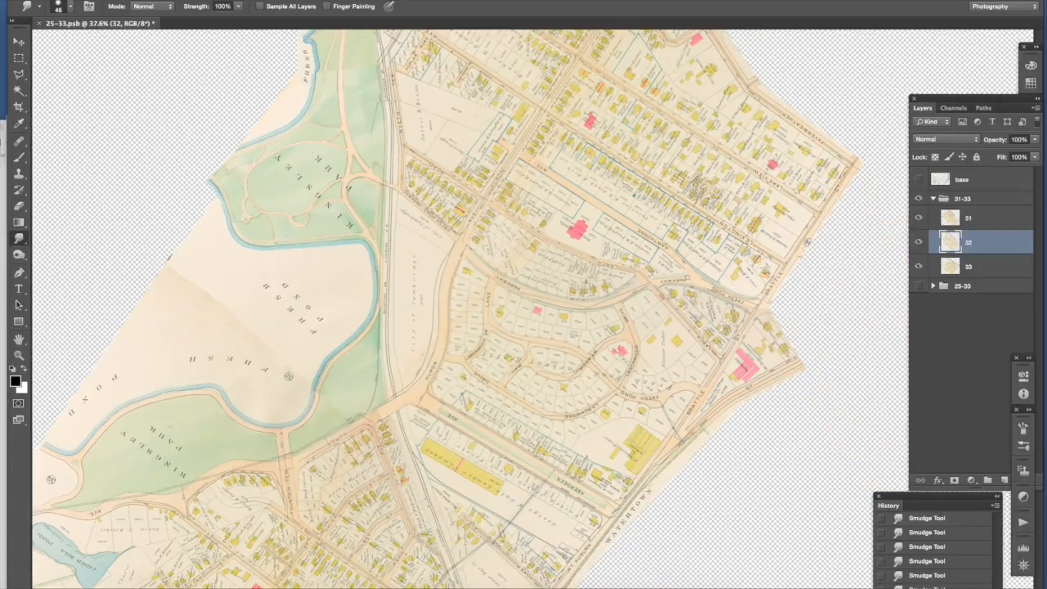
scroll(540, 298, "up", 1)
scroll(527, 309, "up", 3)
scroll(687, 277, "right", 4)
scroll(687, 278, "up", 1)
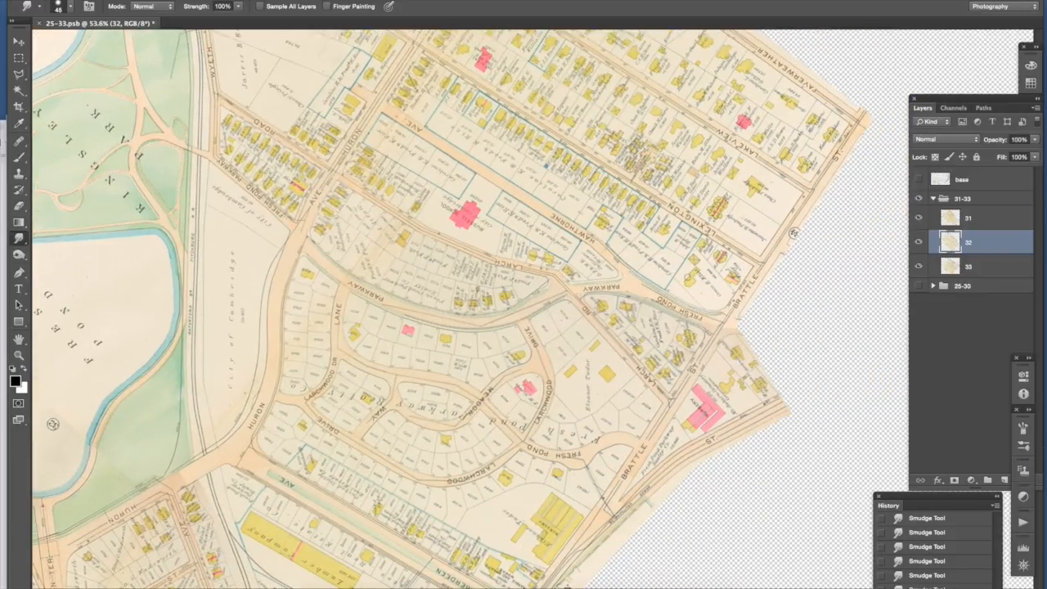
scroll(528, 305, "up", 3)
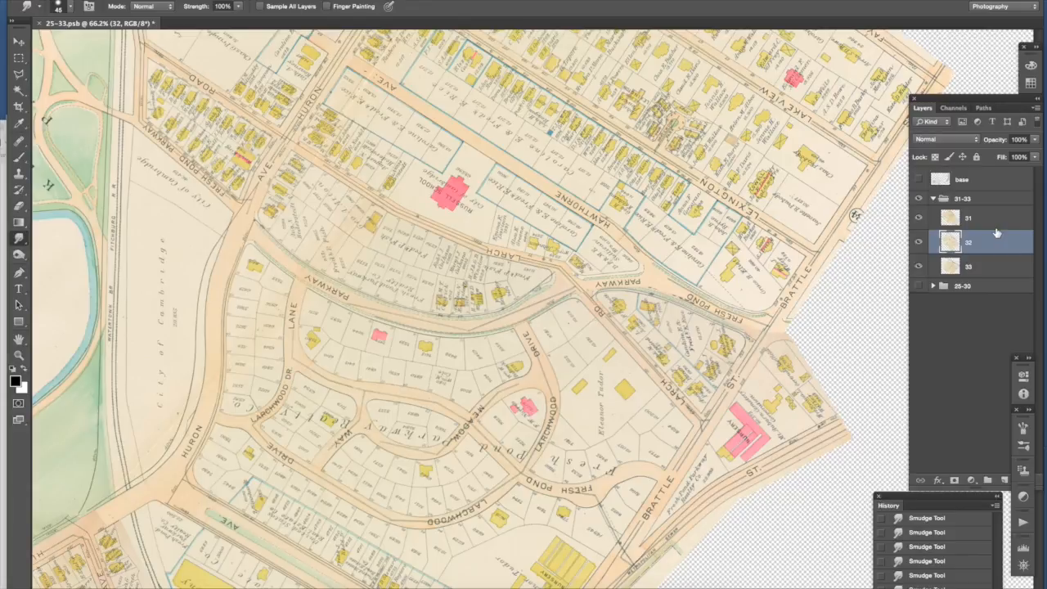
Compare the map with layer 31 hidden and shown, and inspect the seam around Huron Avenue, Larch Road and Kingsley Park
left_click(917, 218)
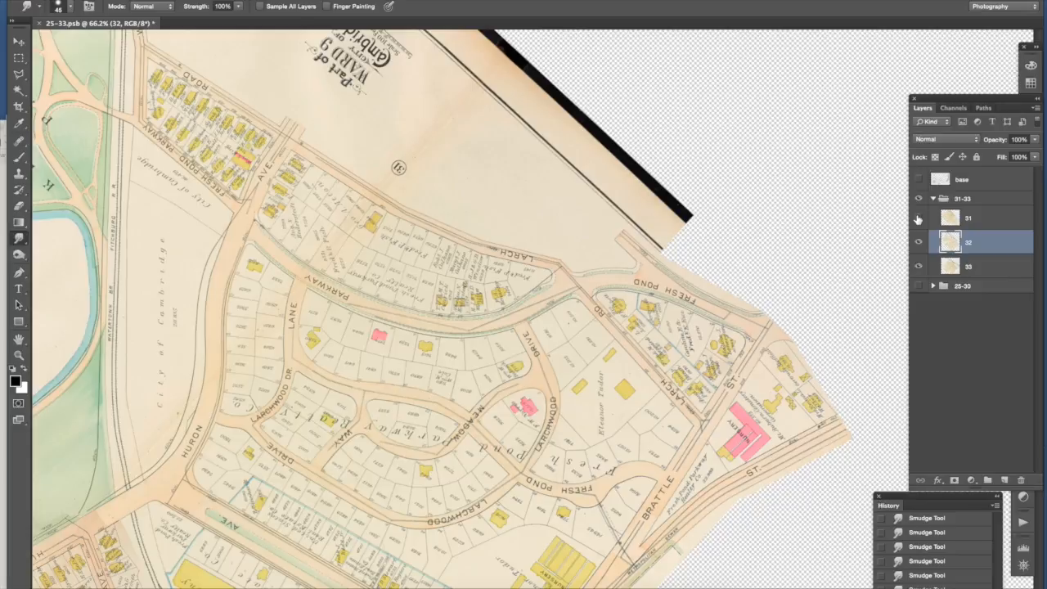
left_click(918, 218)
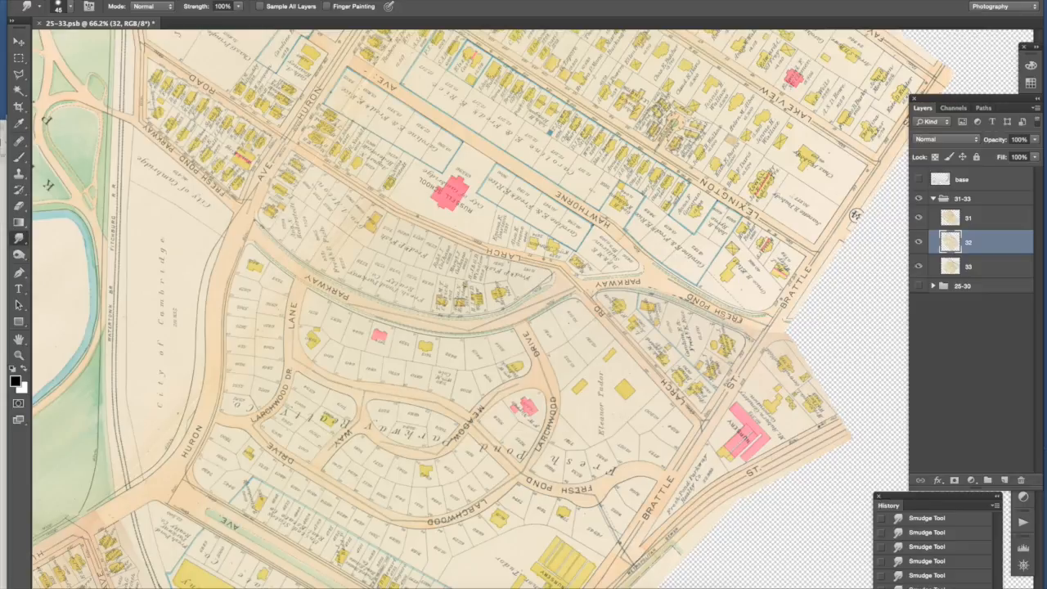
left_click_drag(342, 149, 386, 172)
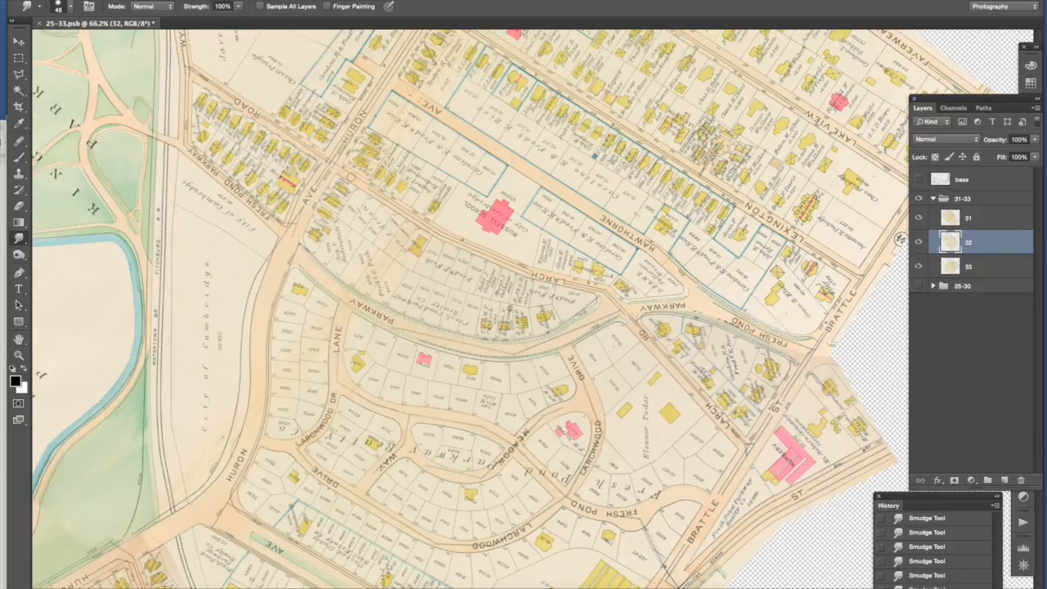
left_click_drag(277, 125, 353, 170)
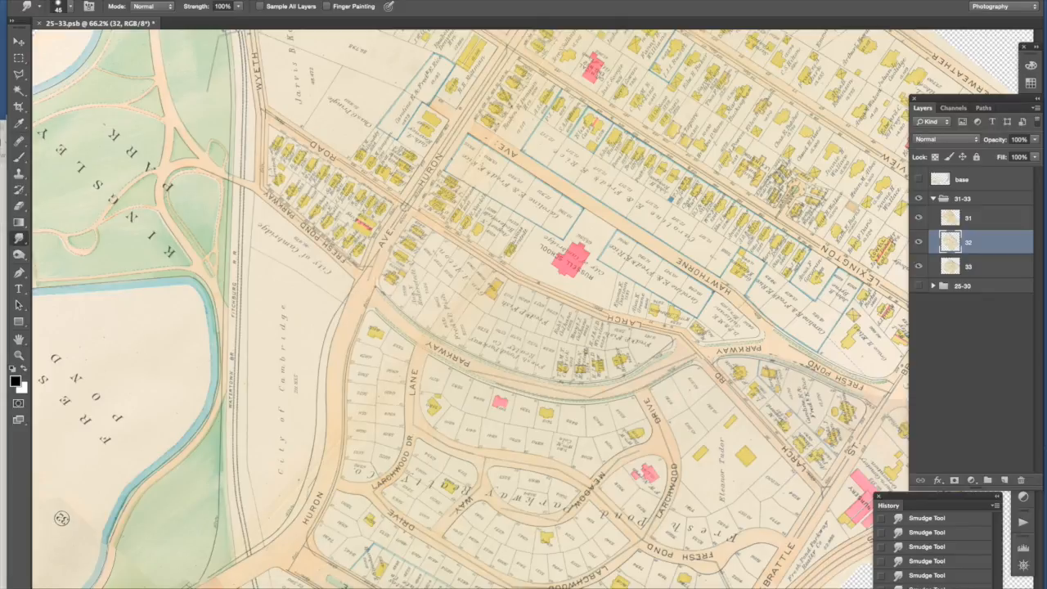
scroll(398, 205, "up", 5)
scroll(399, 205, "left", 5)
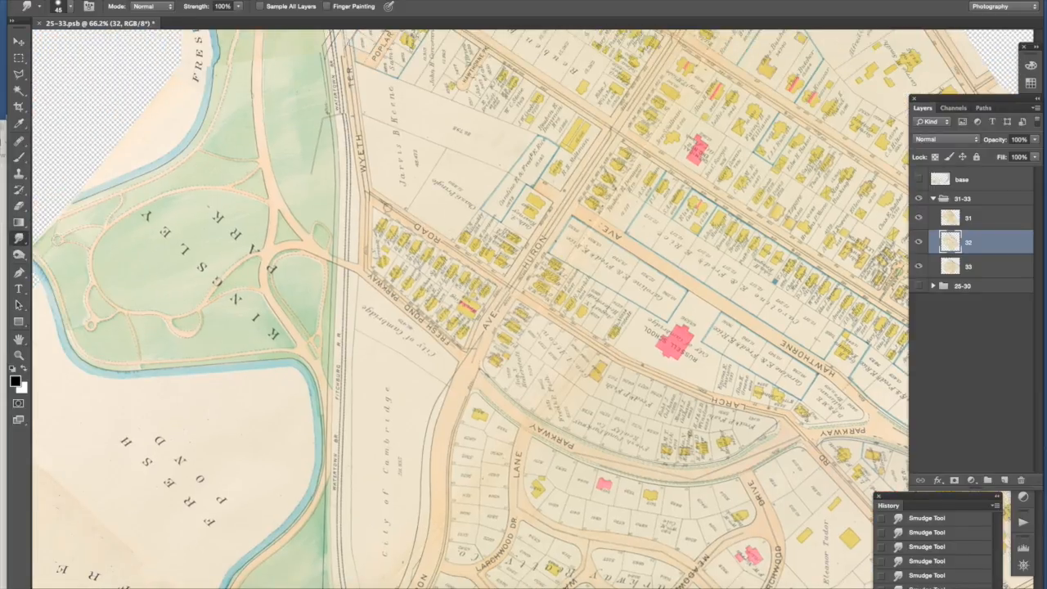
scroll(406, 209, "up", 2)
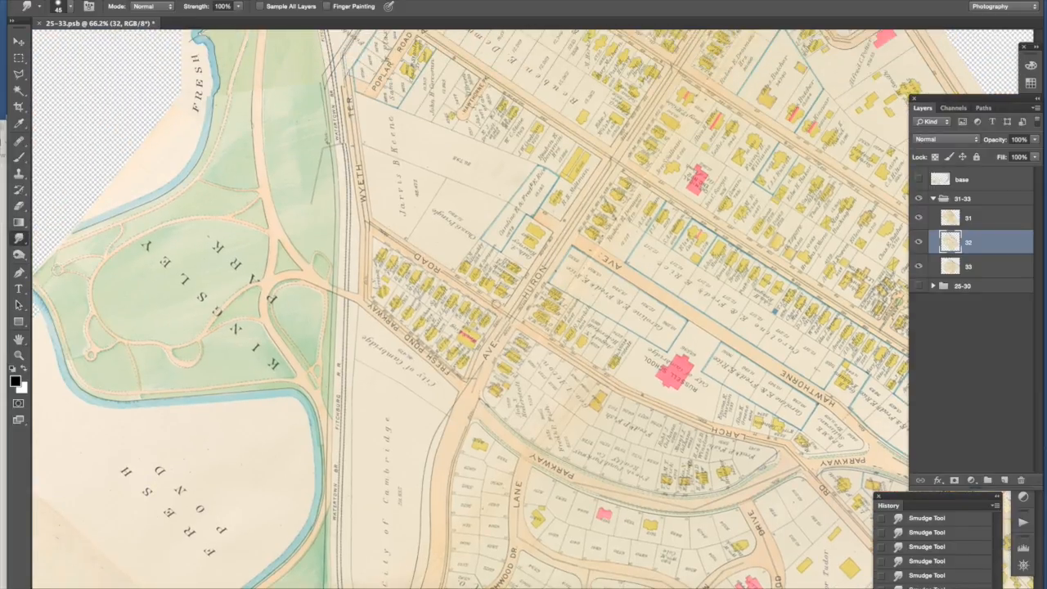
scroll(496, 304, "up", 3)
scroll(496, 304, "left", 1)
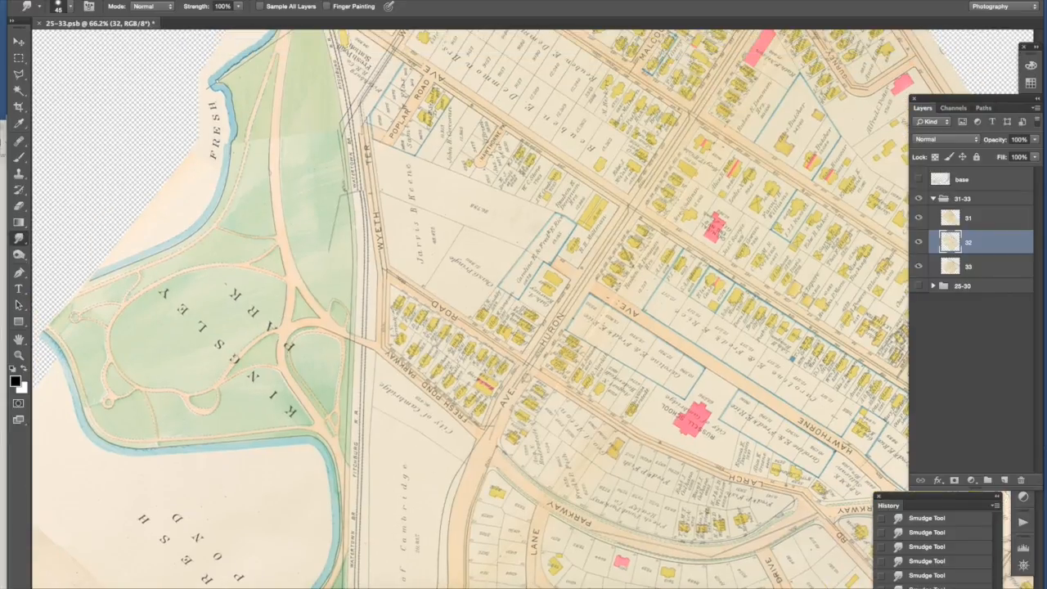
scroll(405, 197, "up", 1)
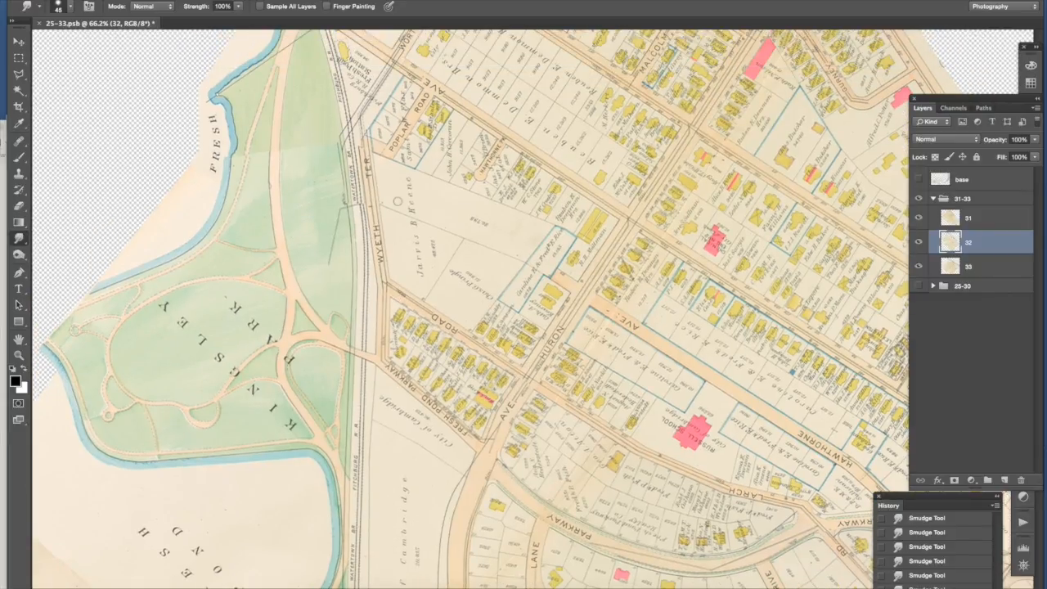
scroll(397, 200, "down", 3)
scroll(396, 200, "right", 4)
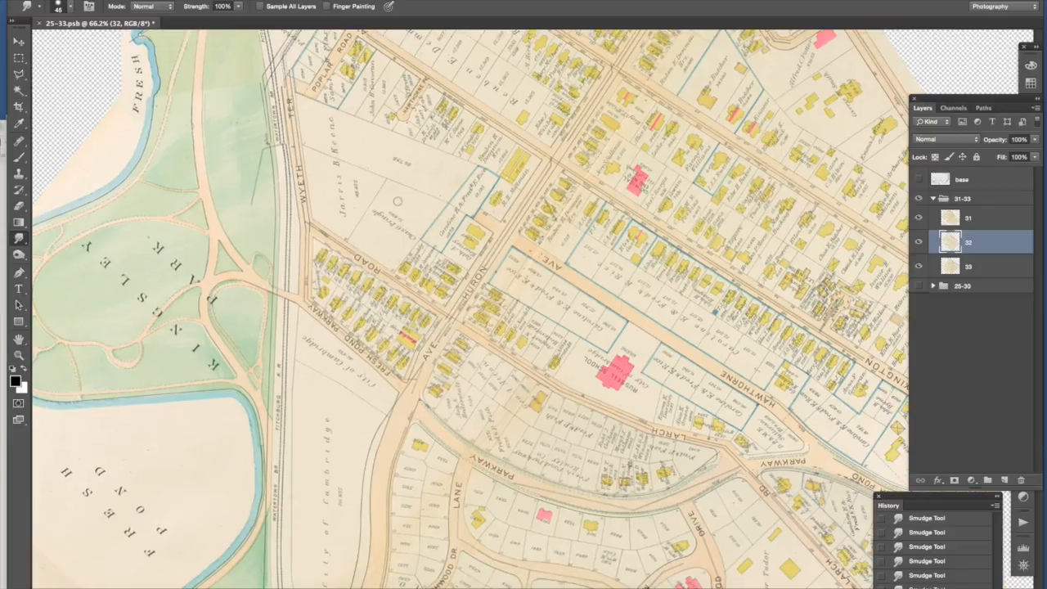
Inspect the seams between sheets 32 and 33 from Aberdeen Avenue past the Belmont border and Cider Mill Pond to Fresh Pond
scroll(396, 200, "down", 12)
scroll(396, 201, "right", 8)
scroll(397, 200, "down", 20)
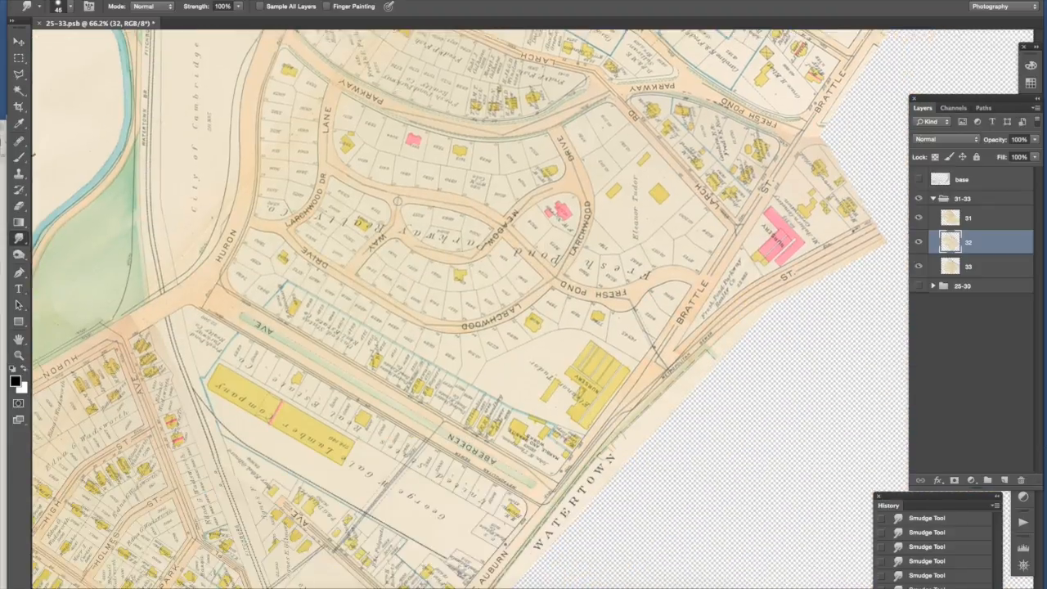
scroll(396, 201, "down", 6)
scroll(396, 200, "left", 15)
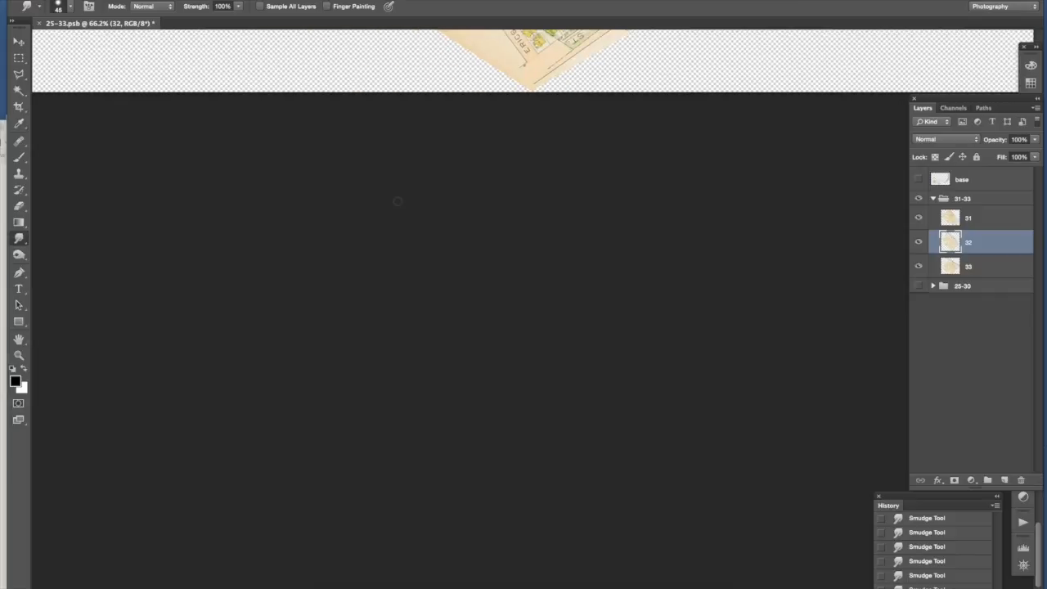
scroll(397, 200, "up", 12)
scroll(397, 200, "left", 4)
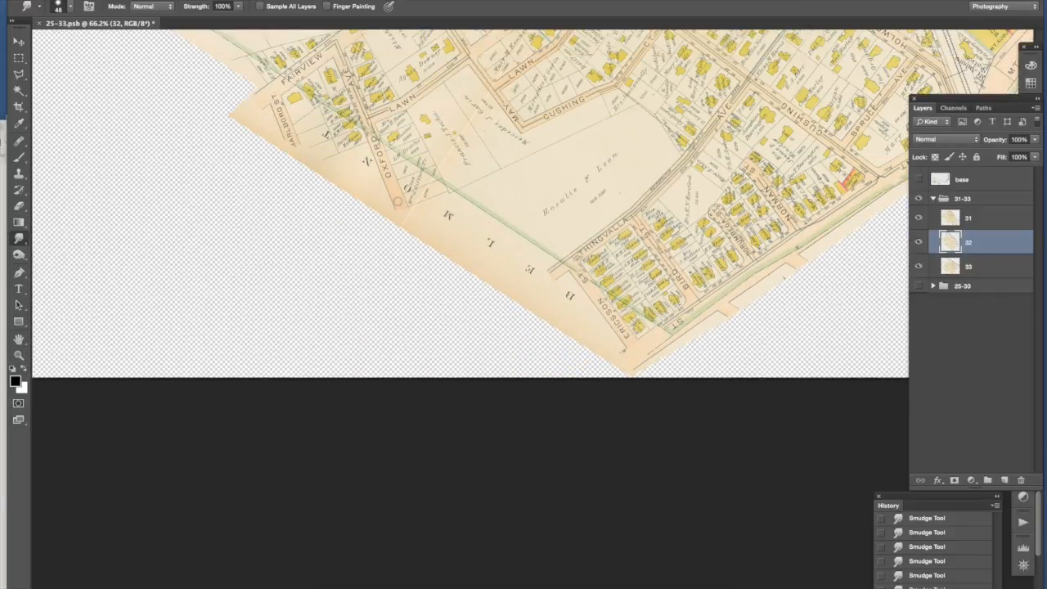
scroll(396, 200, "up", 13)
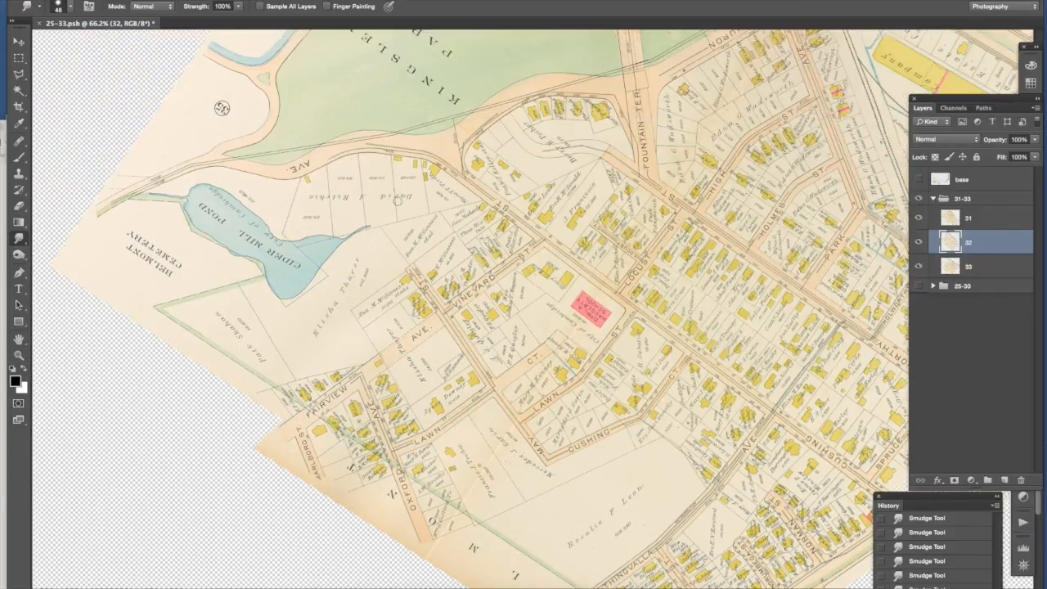
scroll(396, 200, "up", 2)
scroll(397, 200, "up", 5)
scroll(397, 201, "right", 4)
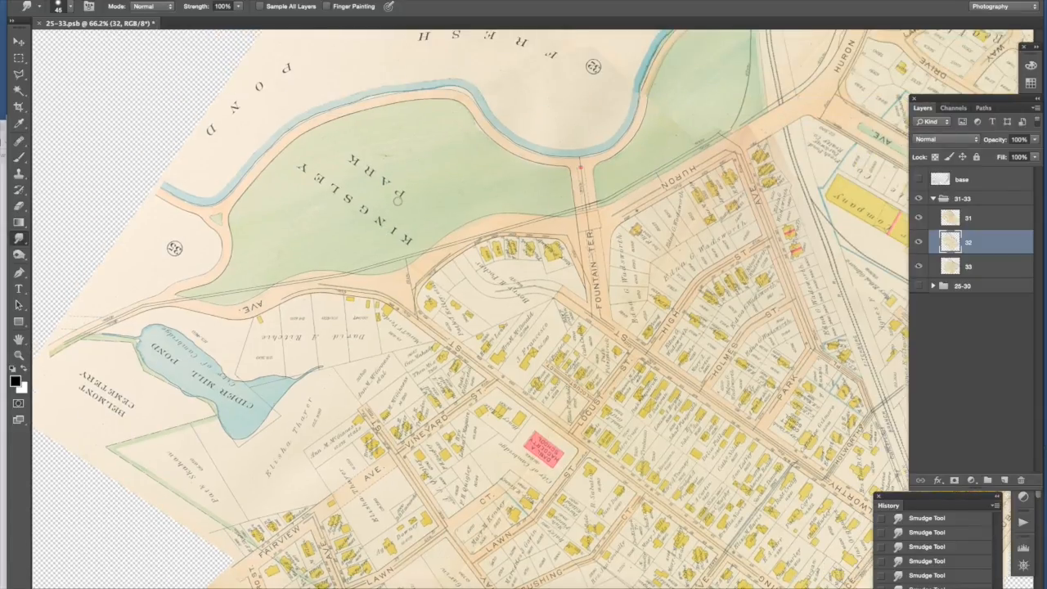
scroll(397, 200, "up", 7)
scroll(398, 201, "right", 10)
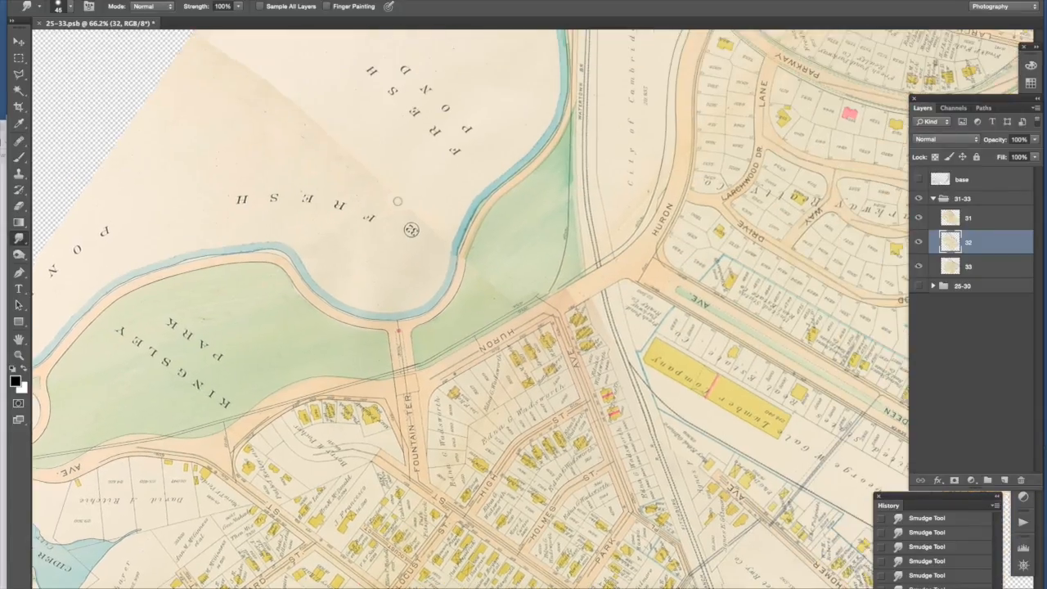
Examine the joined sheets from Fresh Pond and Huron Avenue across Larchwood Drive to Brattle Street and the Watertown border
scroll(364, 249, "right", 12)
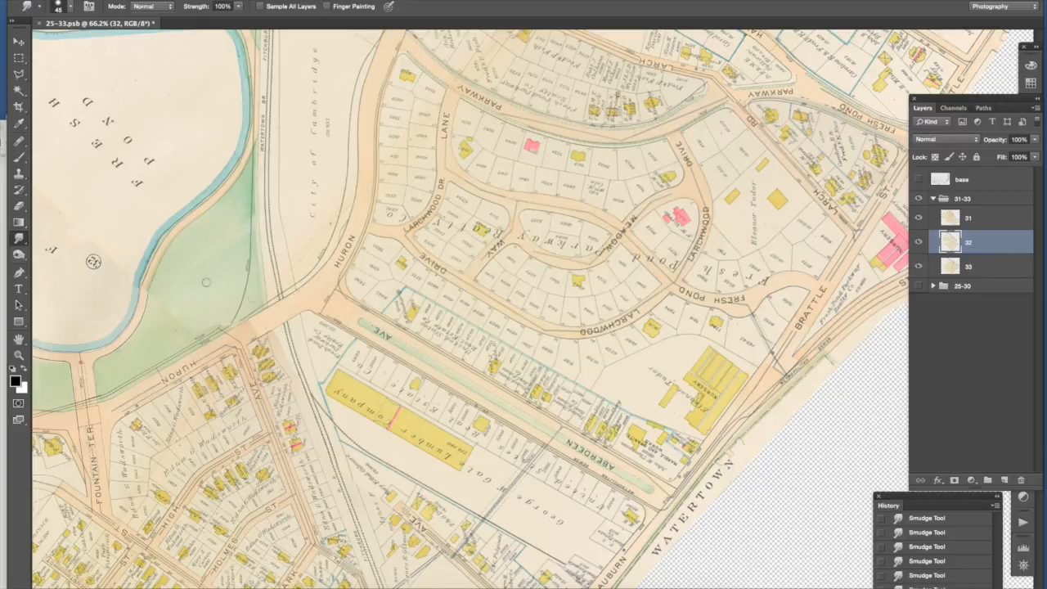
scroll(115, 303, "right", 8)
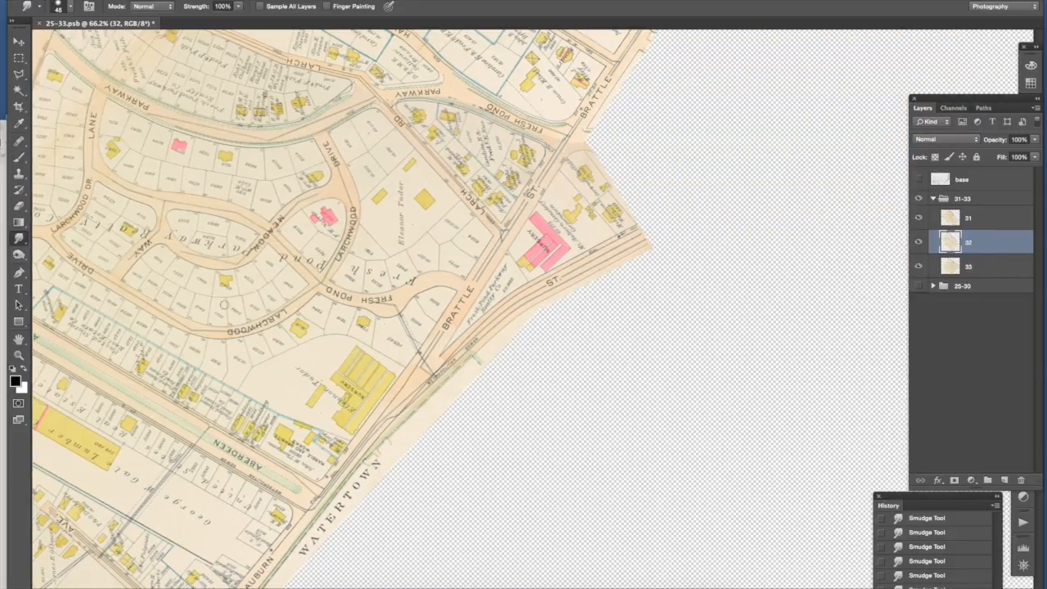
scroll(223, 305, "left", 9)
scroll(223, 304, "left", 3)
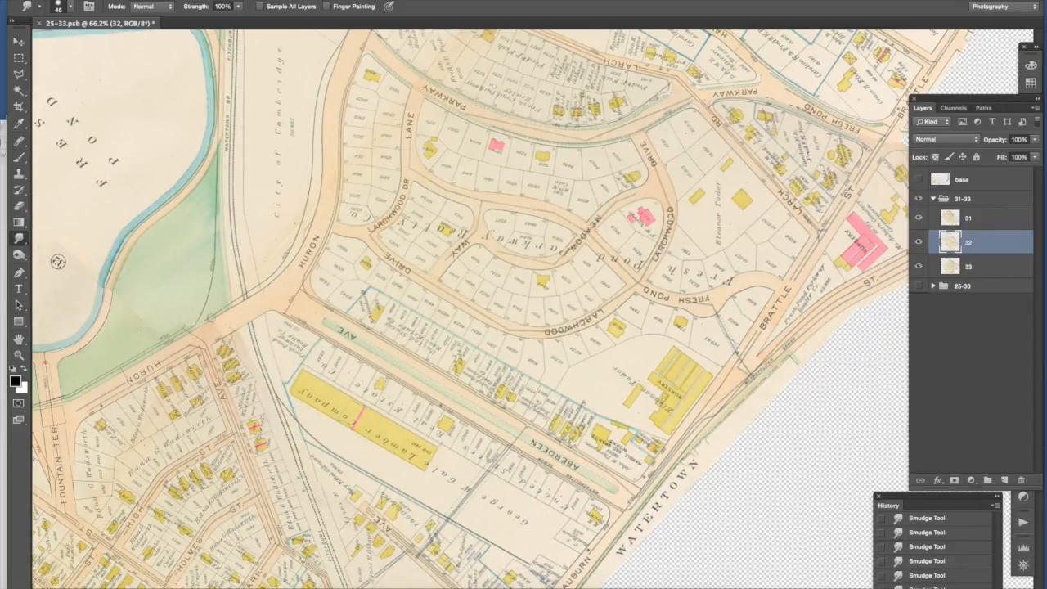
scroll(234, 326, "left", 3)
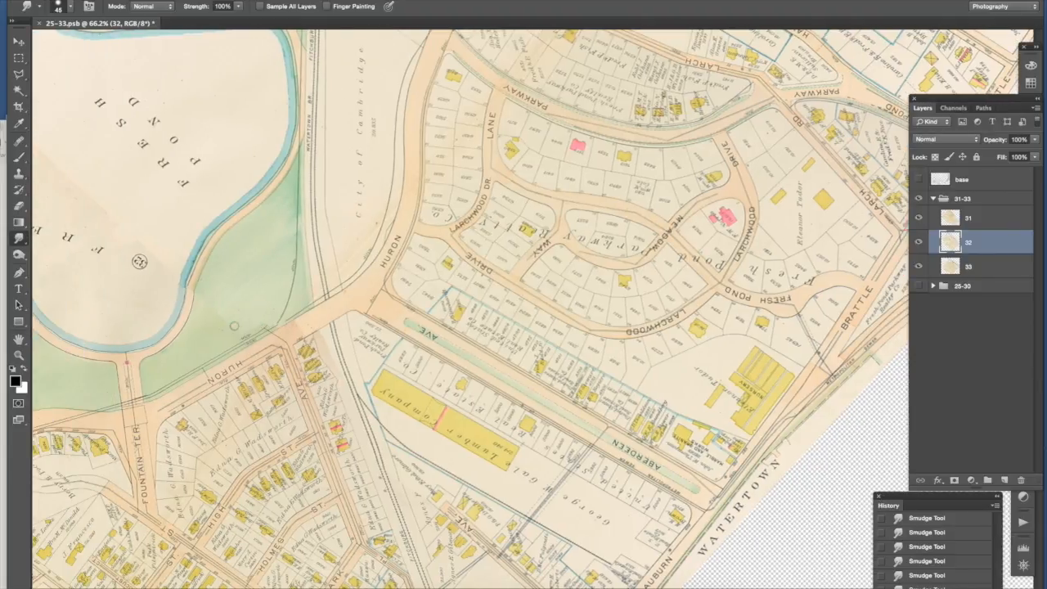
scroll(232, 345, "down", 2)
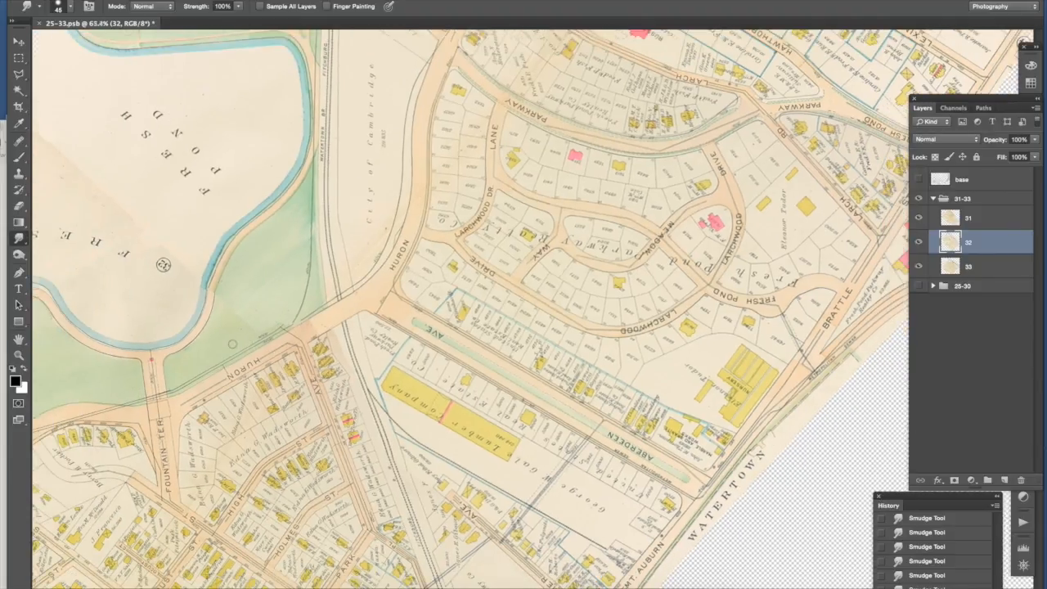
scroll(232, 345, "down", 2)
scroll(192, 268, "down", 3)
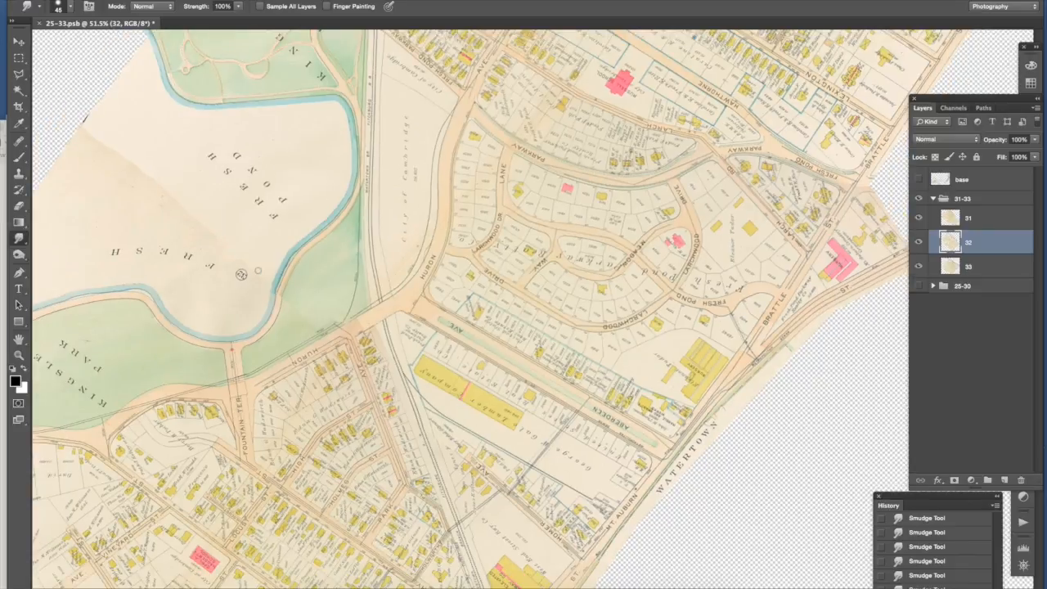
scroll(242, 274, "down", 1)
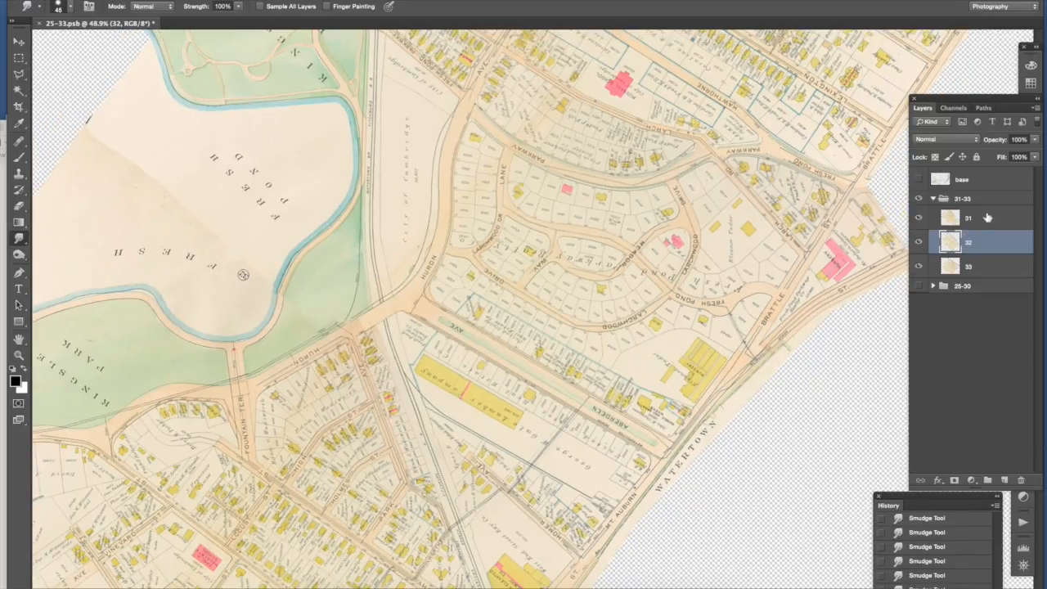
Merge layers 31, 32 and 33 into a single layer within the 31-33 group
left_click(975, 225)
left_click(970, 269, "shift")
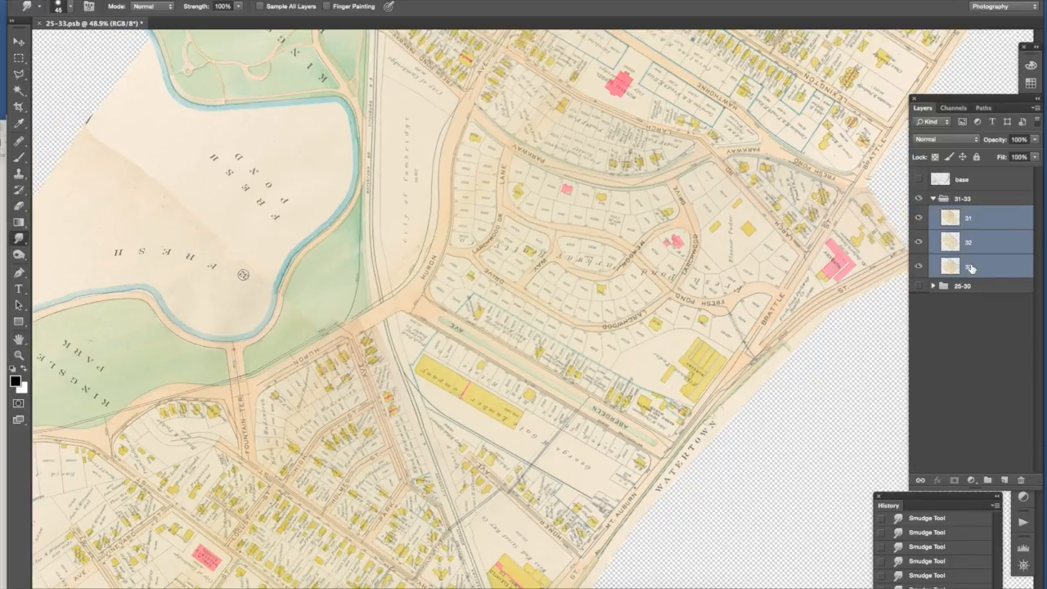
right_click(971, 251)
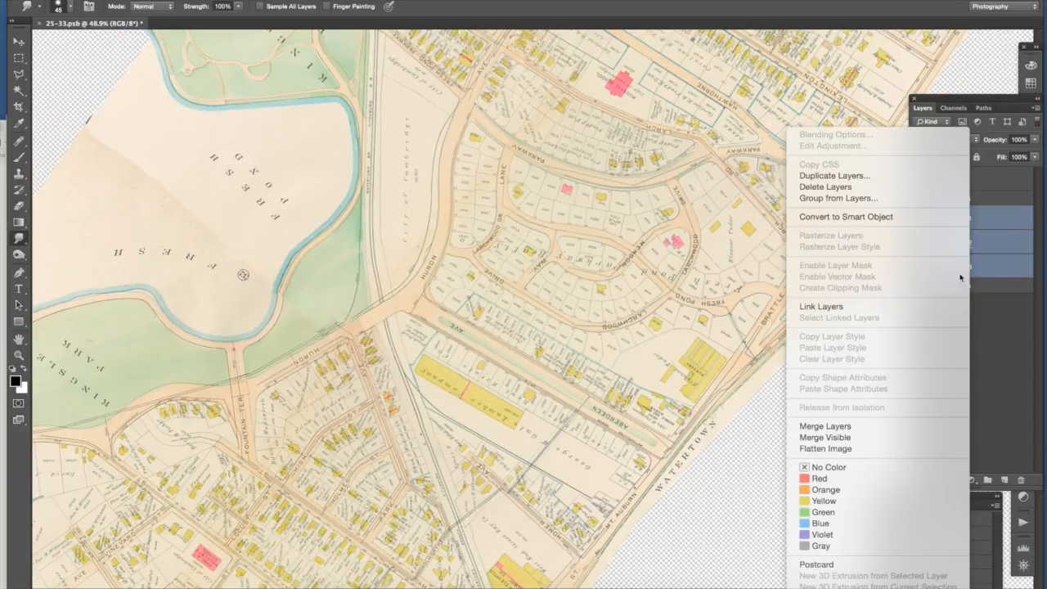
left_click(828, 427)
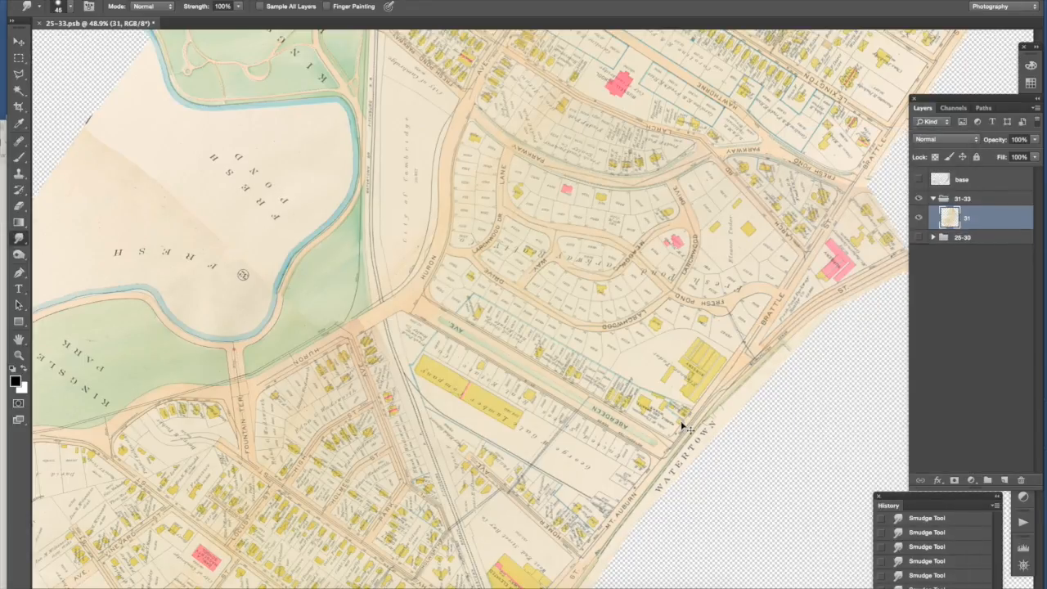
Adjust the merged map's Levels with the black input at 27, slightly darker midtones and the white input at about 247
key("super+l")
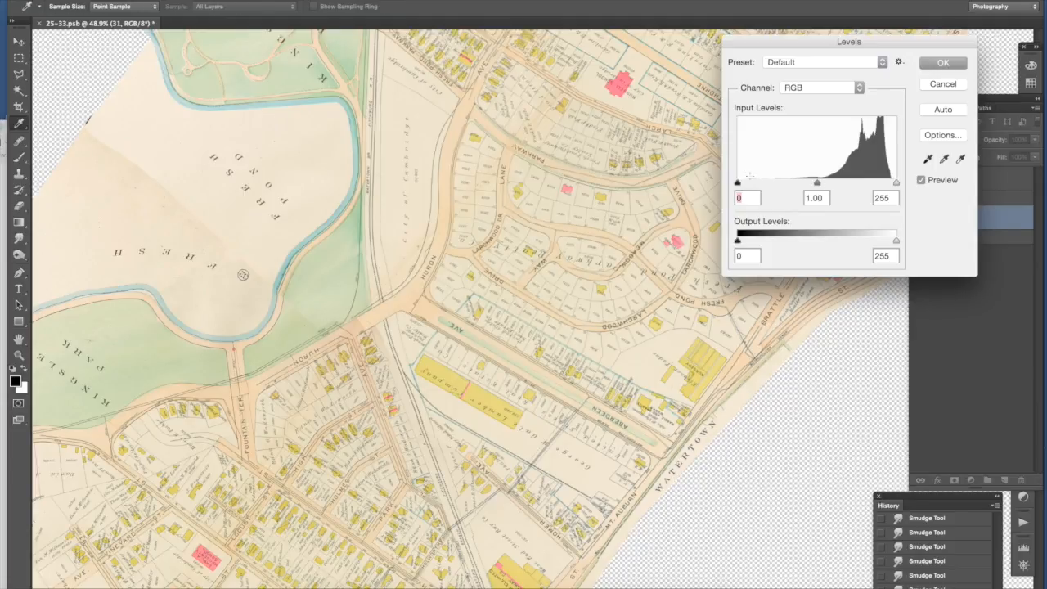
left_click_drag(738, 184, 754, 183)
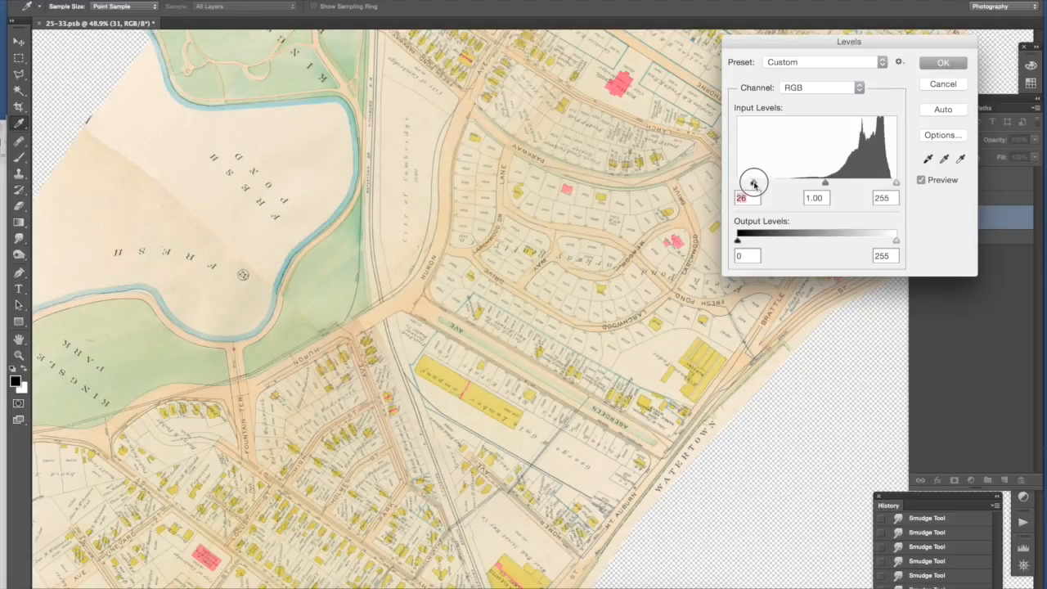
left_click_drag(825, 185, 829, 185)
left_click_drag(896, 183, 892, 187)
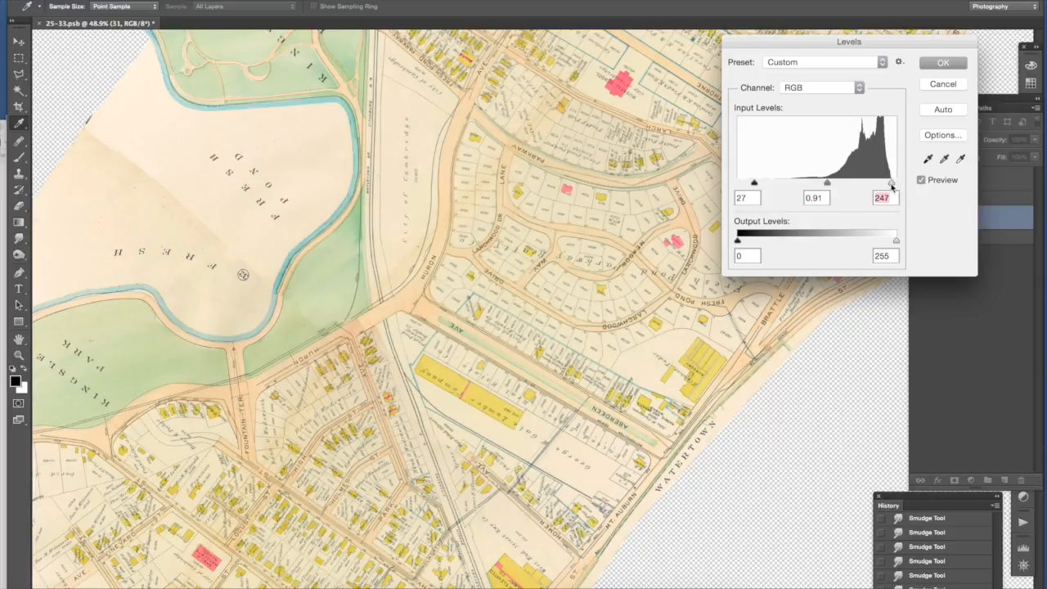
left_click_drag(891, 187, 890, 186)
left_click_drag(826, 186, 826, 184)
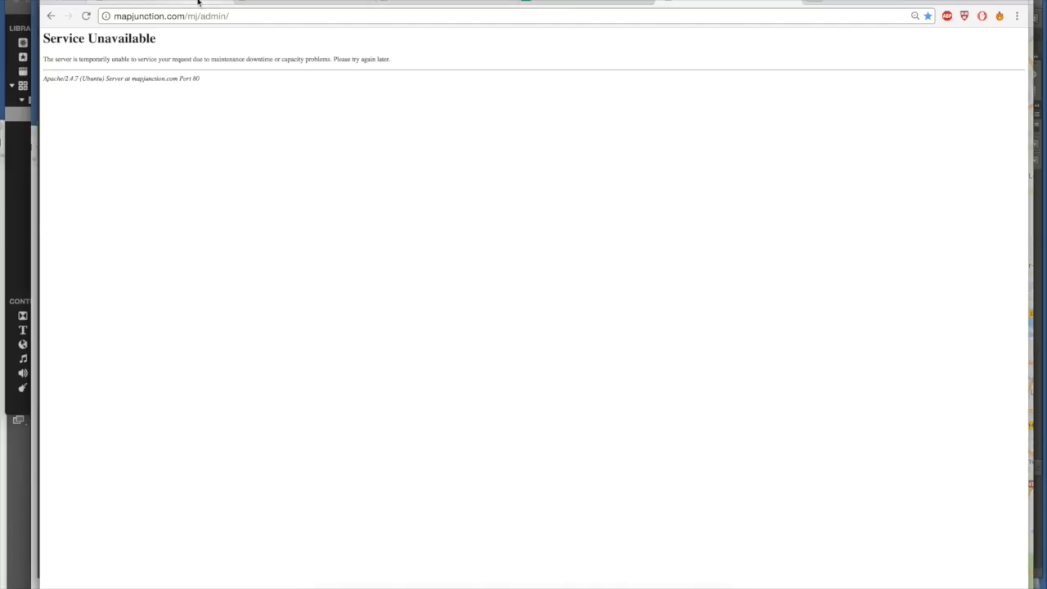
Switch to Map Warper in the browser and view the control points of the map 1916 Cambridge Bromley Atlas 431-33 ver.2
left_click(197, 1)
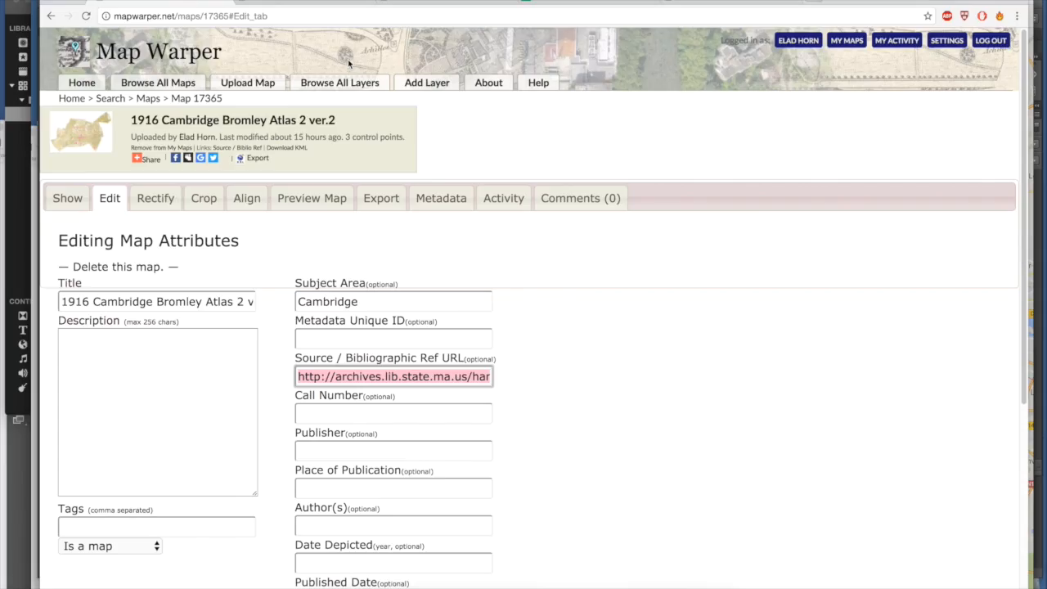
left_click(259, 2)
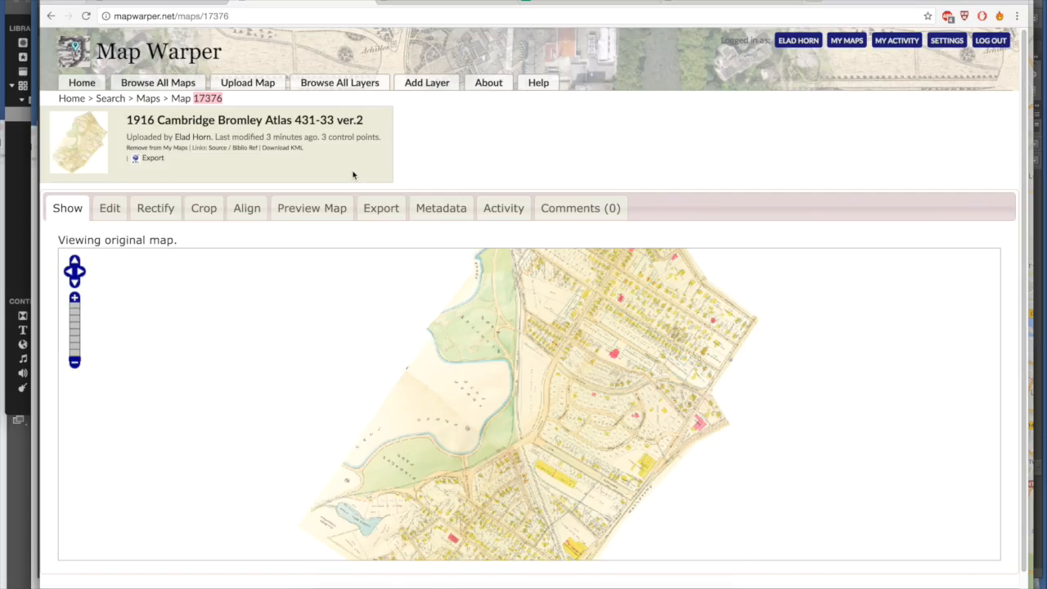
left_click(158, 208)
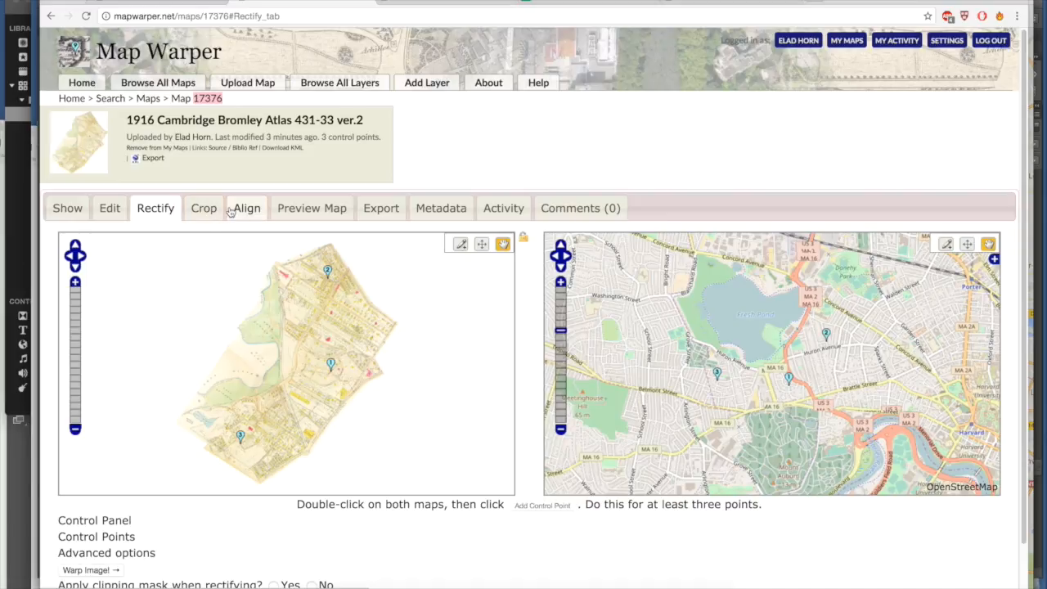
Preview the warped atlas map over OpenStreetMap and view its whole extent between Fresh Pond and Mount Auburn
left_click(311, 210)
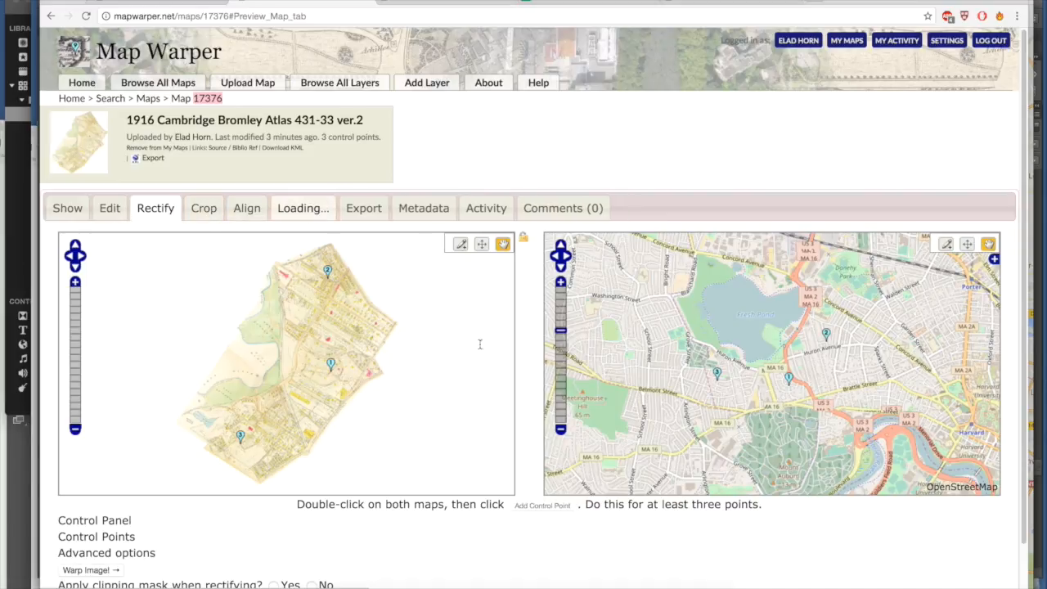
left_click_drag(286, 405, 442, 417)
scroll(540, 432, "up", 1)
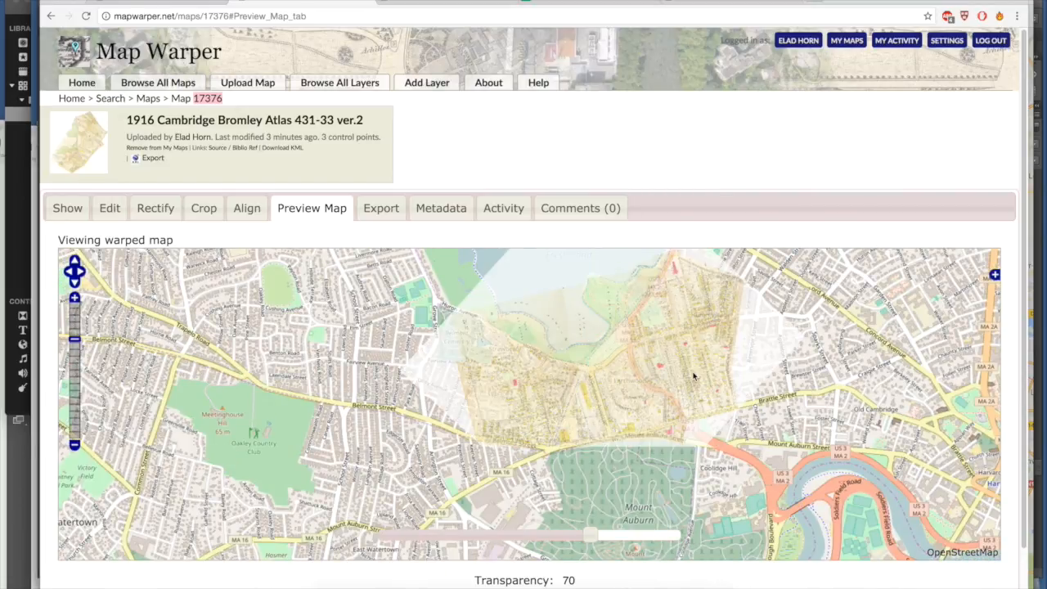
left_click_drag(692, 374, 641, 406)
Reload the mapjunction.com admin page and check whether the server responds
left_click(685, 1)
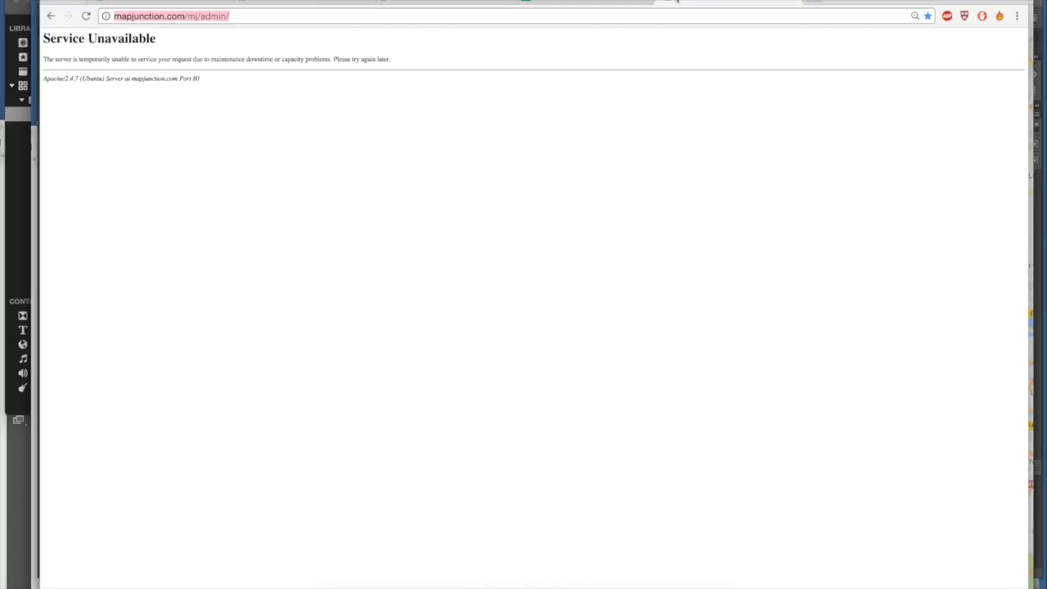
left_click(86, 16)
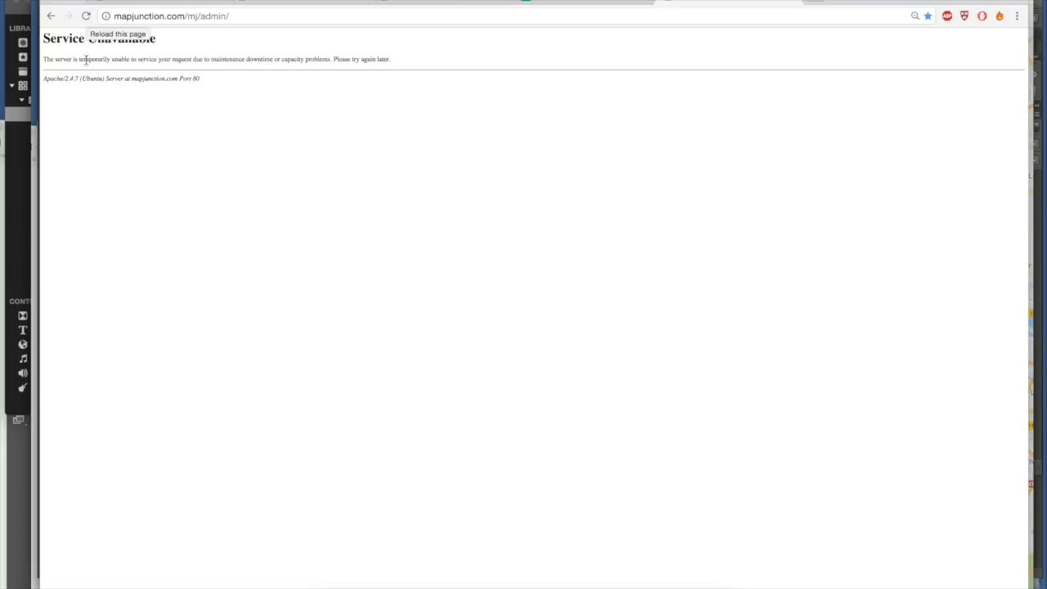
left_click_drag(90, 59, 377, 58)
left_click(407, 64)
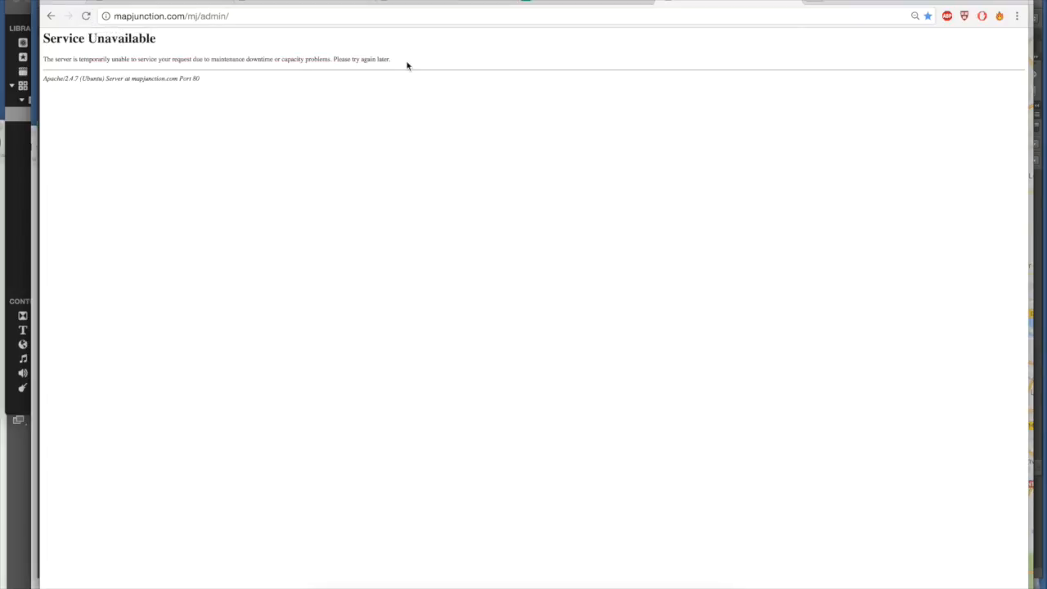
left_click(309, 2)
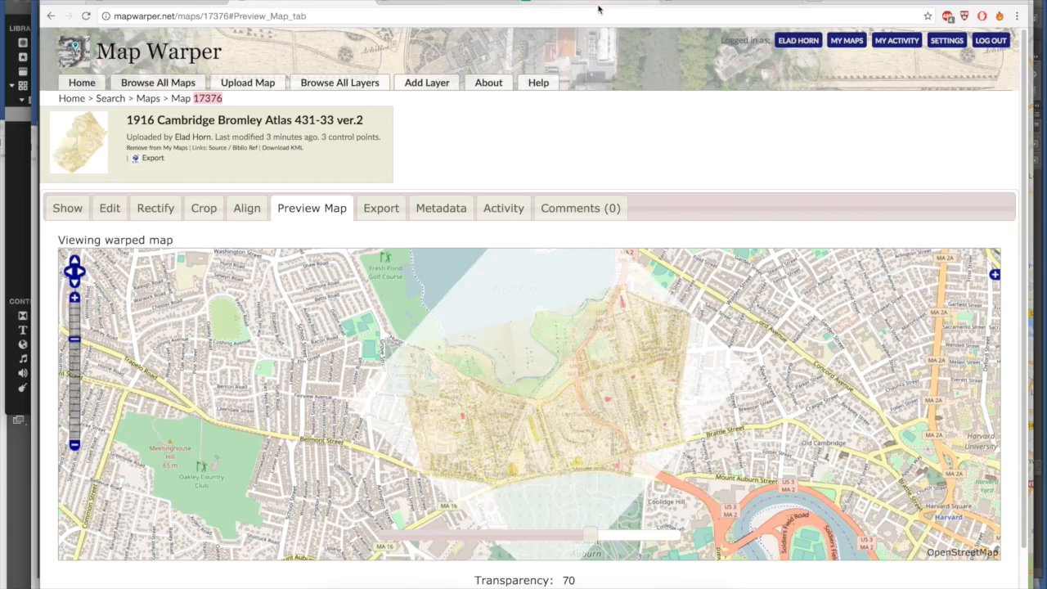
left_click(699, 2)
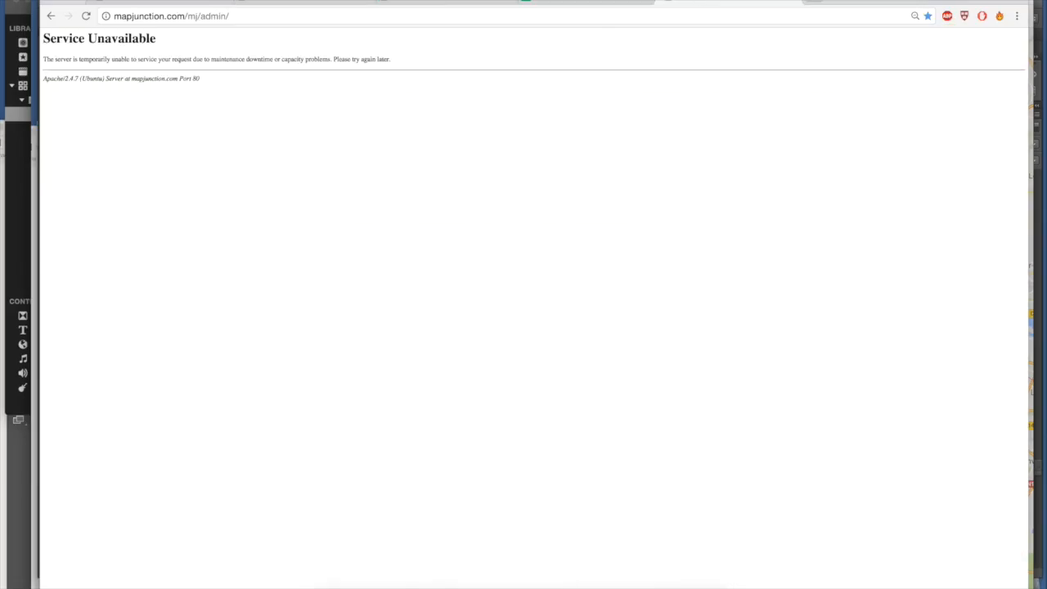
Return to the Map Warper preview, inspect the warped map near Aberdeen Avenue and Brattle Street, and set its transparency to 78
left_click(311, 2)
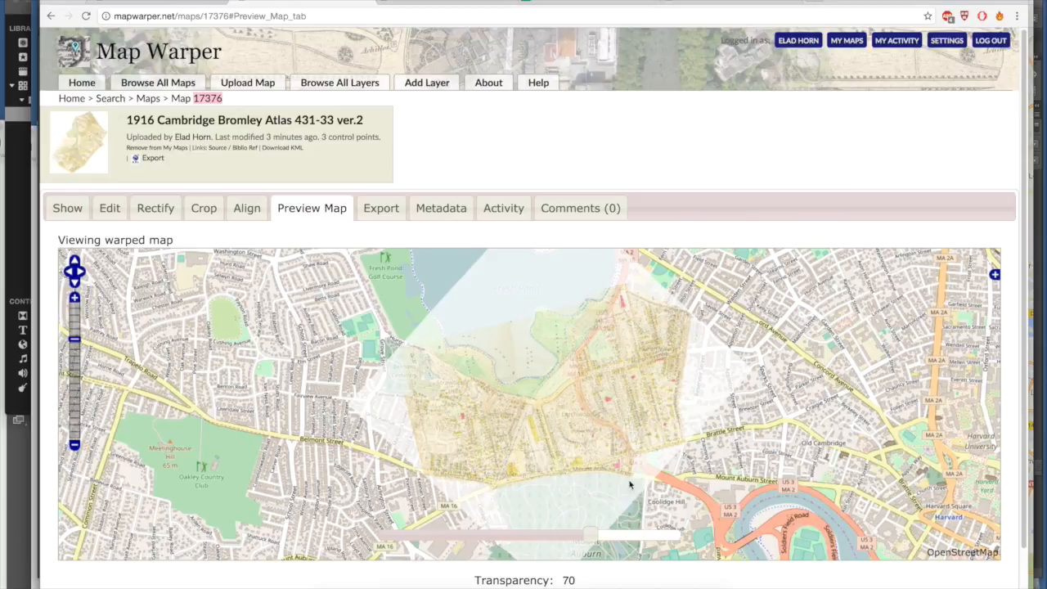
scroll(574, 460, "up", 1)
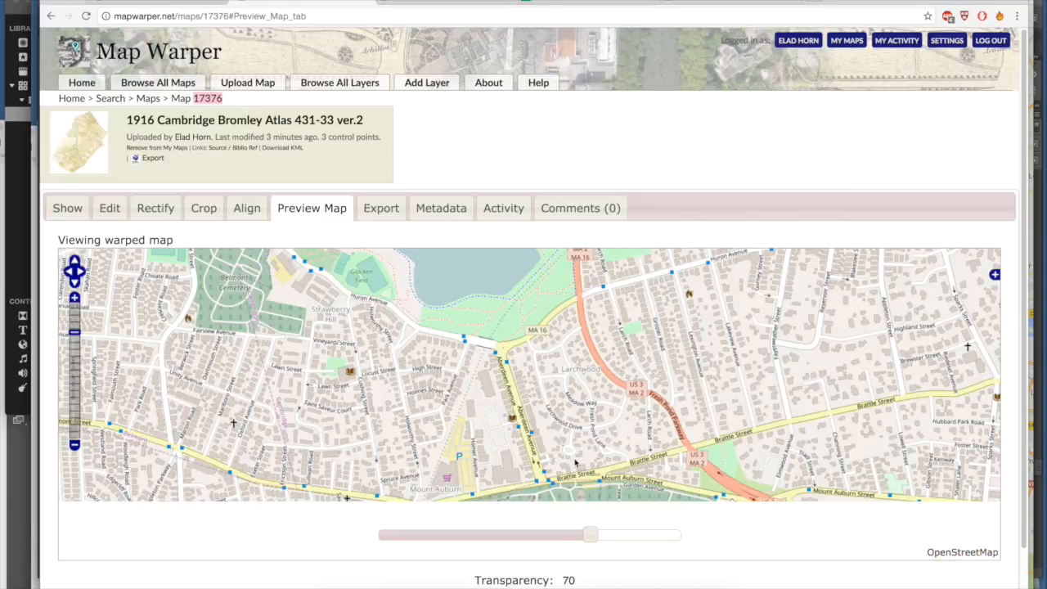
scroll(575, 460, "up", 1)
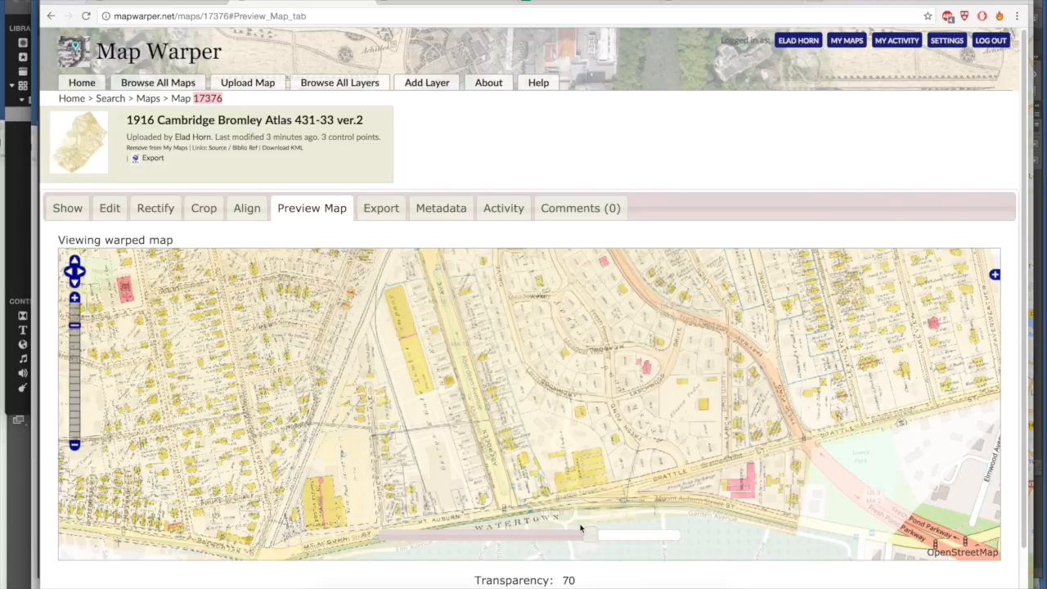
left_click_drag(590, 537, 614, 537)
left_click_drag(755, 335, 351, 476)
scroll(563, 353, "down", 3)
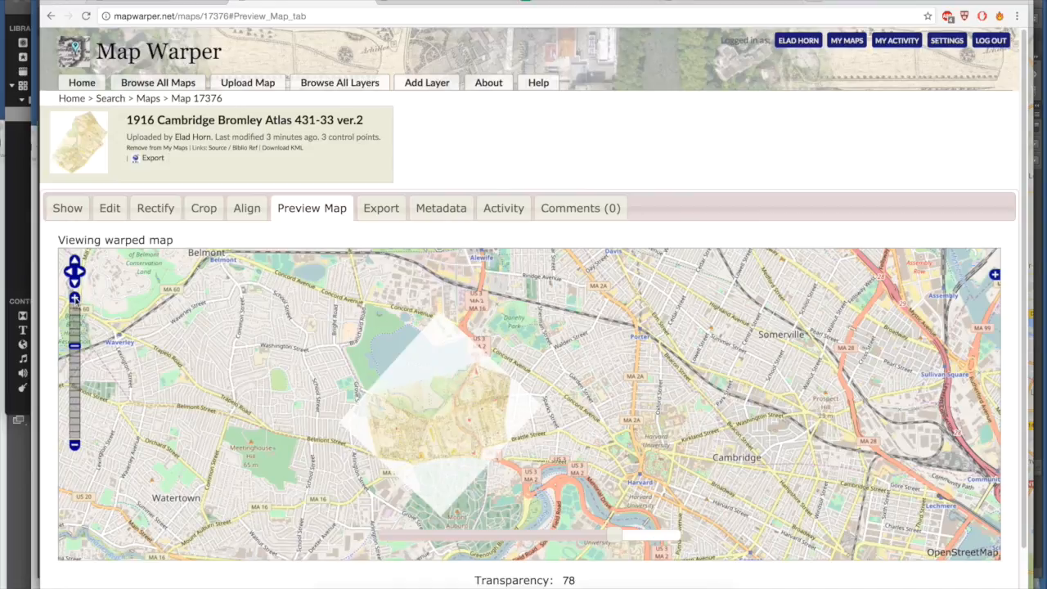
Inspect the warped map closely along its edge from Huron Avenue and Malcolm Road up to Vassal Lane and Worthington Street
left_click(75, 299)
left_click(75, 300)
left_click(75, 300)
left_click(75, 299)
left_click_drag(391, 426, 413, 467)
left_click_drag(378, 369, 632, 409)
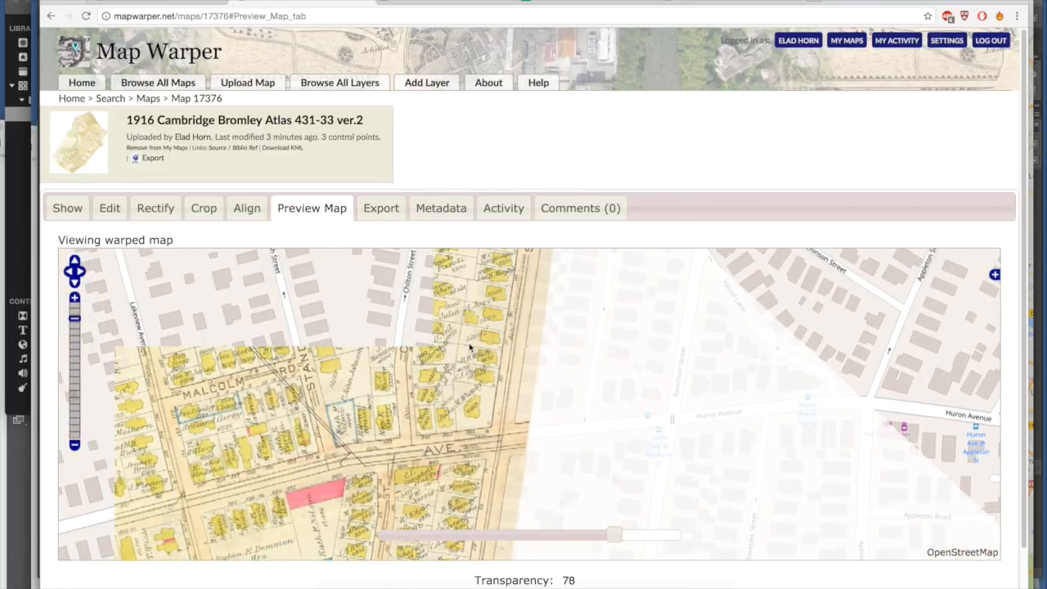
left_click_drag(554, 353, 685, 383)
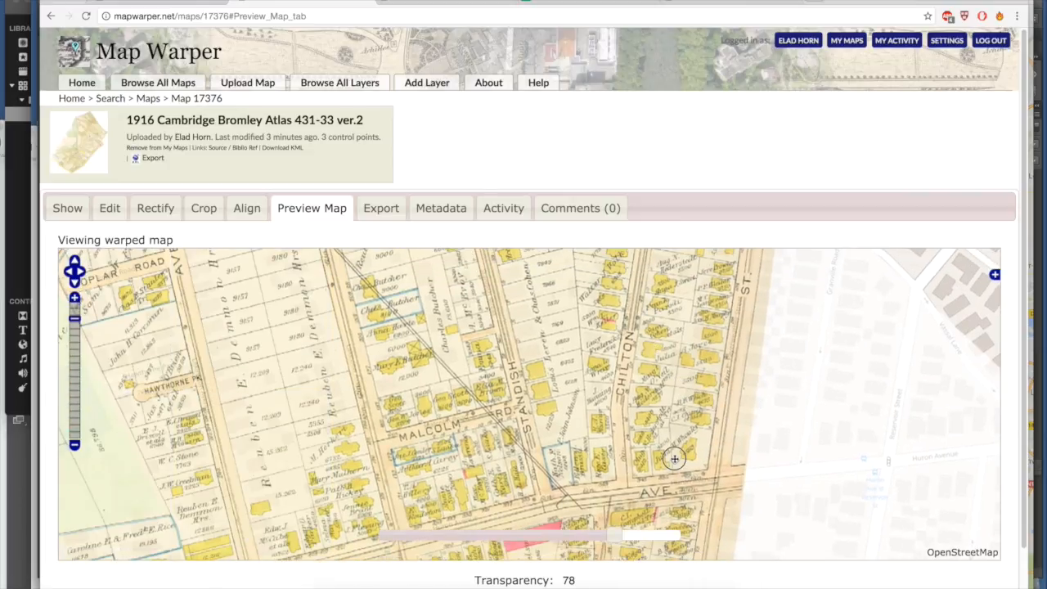
left_click_drag(674, 459, 675, 459)
left_click_drag(492, 379, 608, 443)
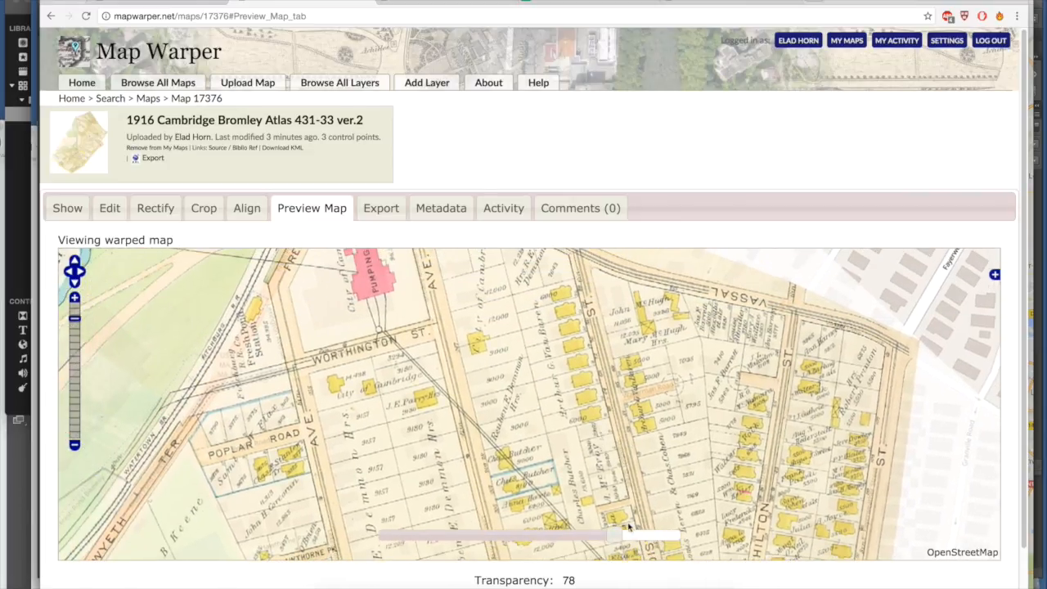
Set the overlay transparency to 54 and compare street alignment from Worthington Street to Huron Avenue, Larch Road and Fresh Pond Parkway
left_click_drag(611, 537, 541, 552)
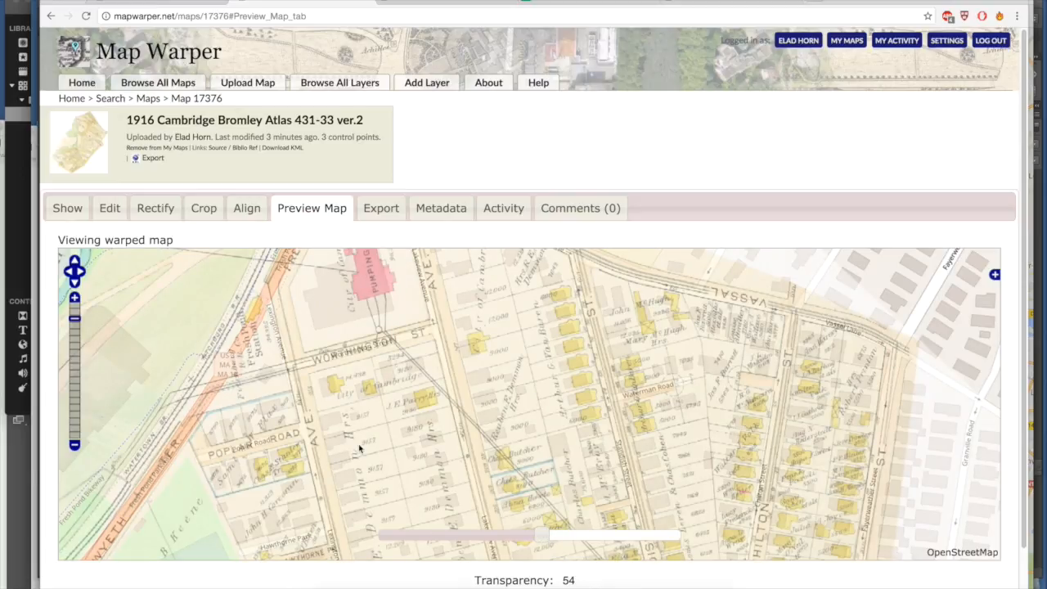
left_click_drag(297, 452, 393, 313)
left_click_drag(340, 450, 477, 323)
left_click_drag(455, 358, 444, 270)
left_click_drag(467, 404, 524, 270)
left_click_drag(466, 437, 553, 338)
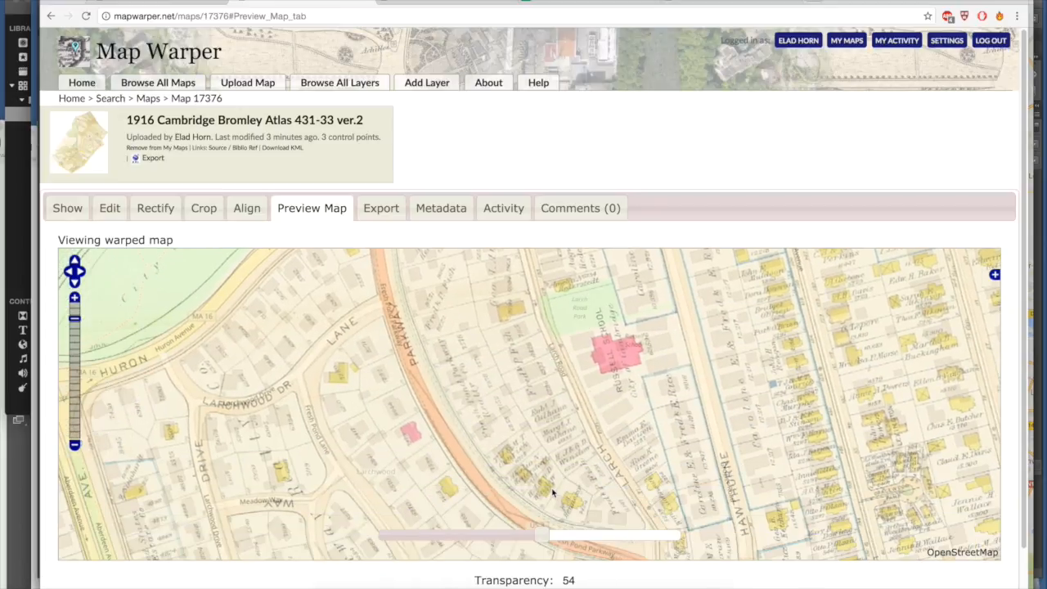
Compare the overlay with the modern map around Aberdeen Avenue, Holmes Street and Park Avenue at transparency 47 and 8
left_click_drag(542, 536, 518, 434)
left_click_drag(215, 481, 610, 337)
left_click_drag(458, 359, 533, 271)
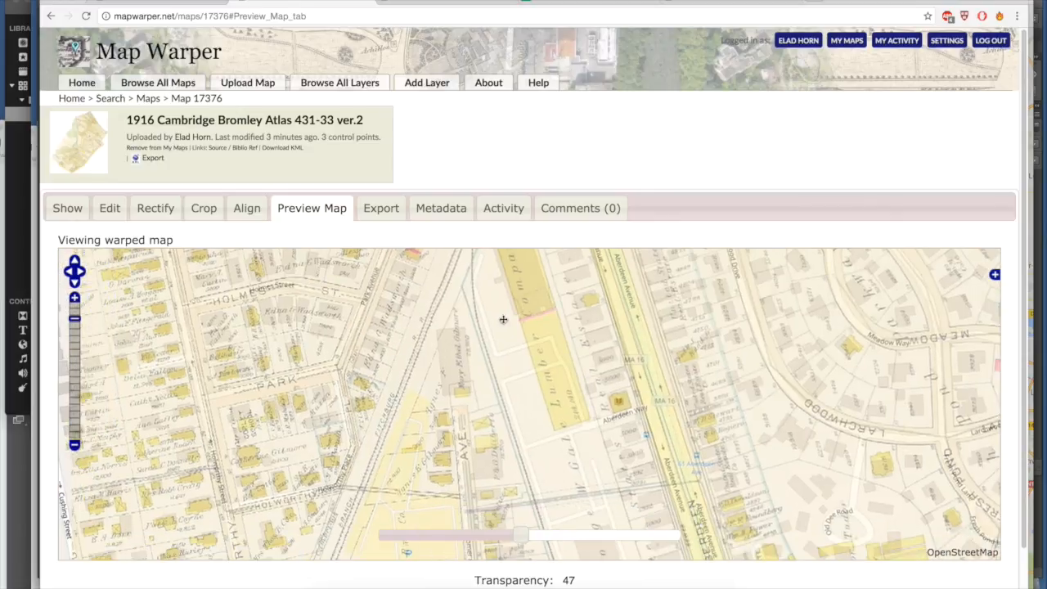
left_click_drag(386, 356, 496, 373)
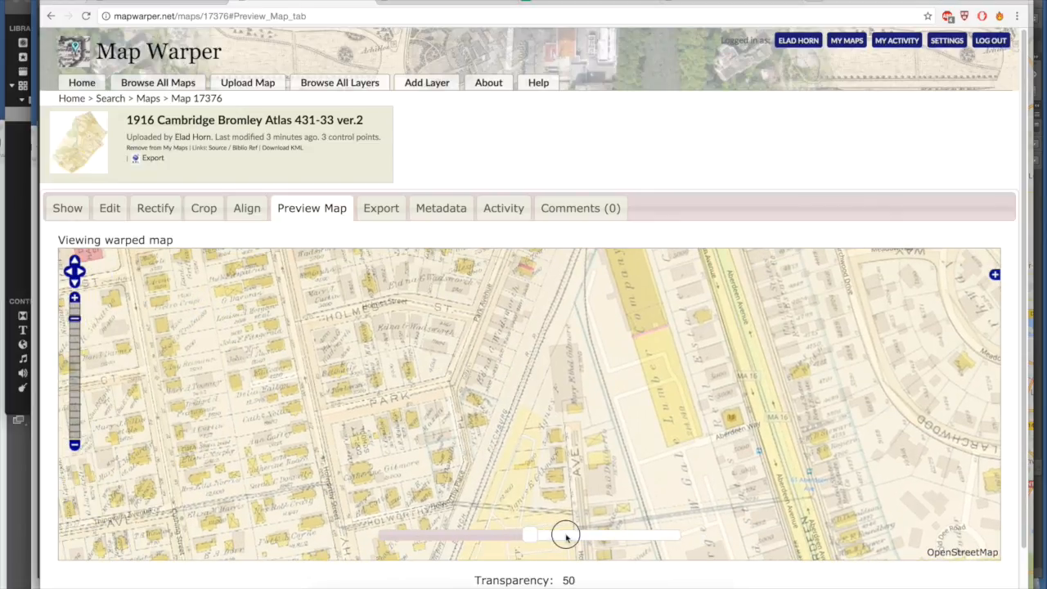
left_click_drag(647, 532, 532, 537)
left_click_drag(449, 543, 404, 546)
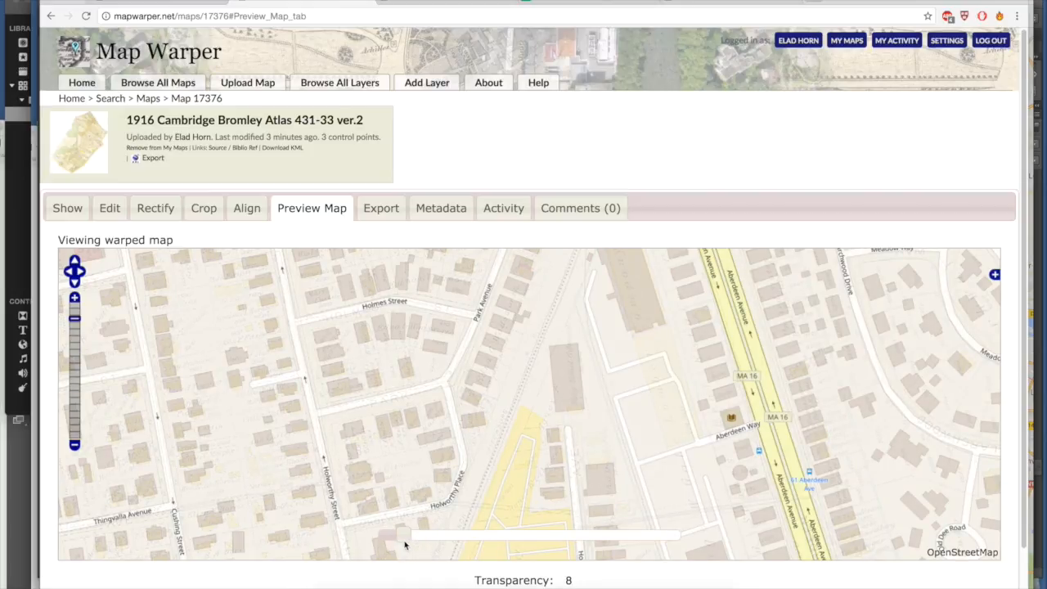